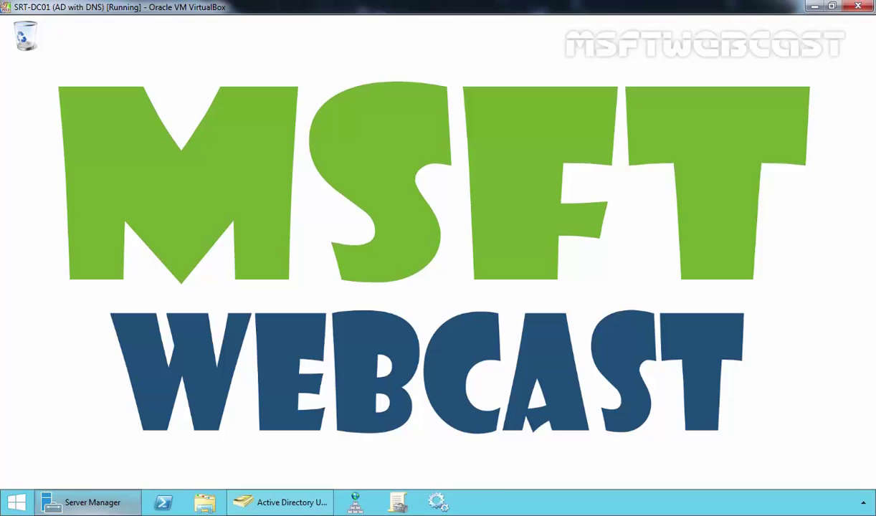
Step: Launch Active Directory Administrative Center from Server Manager's Tools menu
{"action": "left_click", "coordinate": [108, 504]}
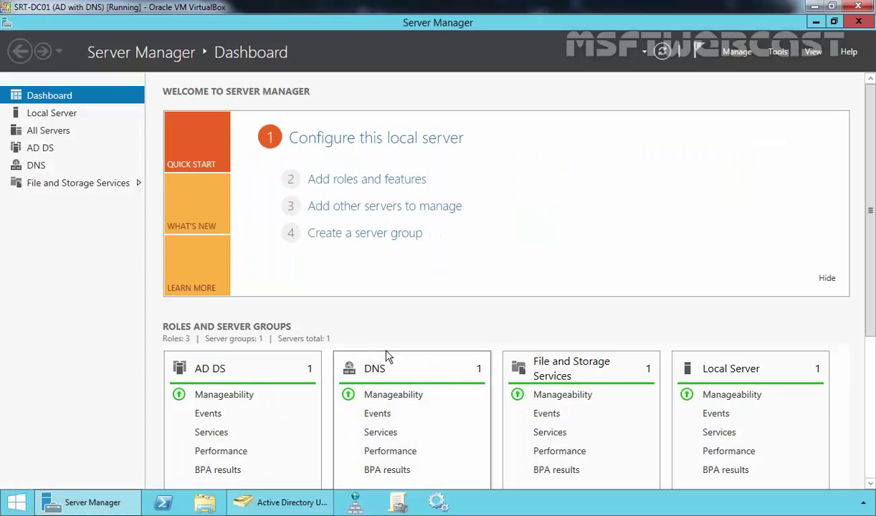
{"action": "left_click", "coordinate": [779, 54]}
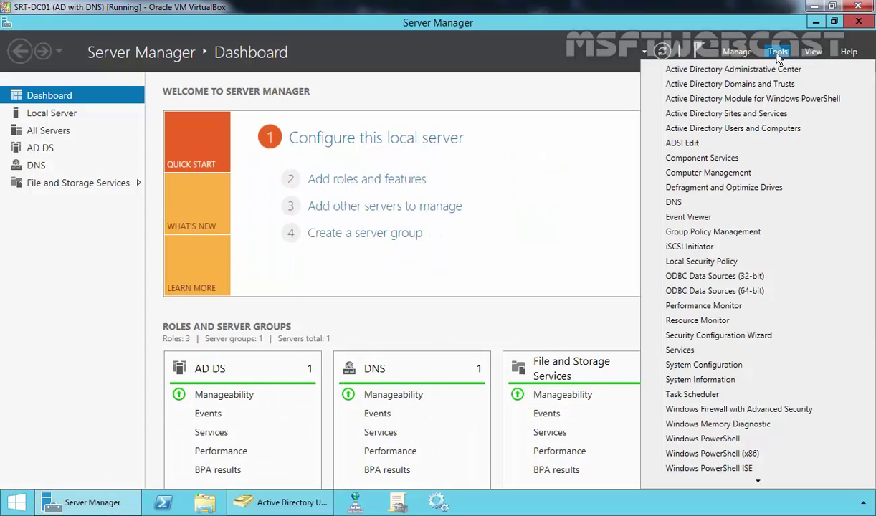
{"action": "left_click", "coordinate": [733, 70]}
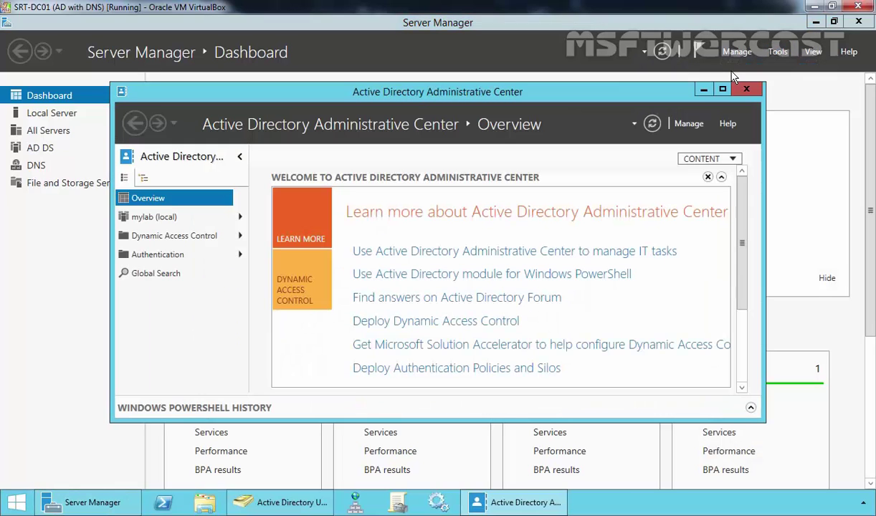
Step: In tree view, navigate to mylab > System > Password Settings Container
{"action": "left_click", "coordinate": [140, 176]}
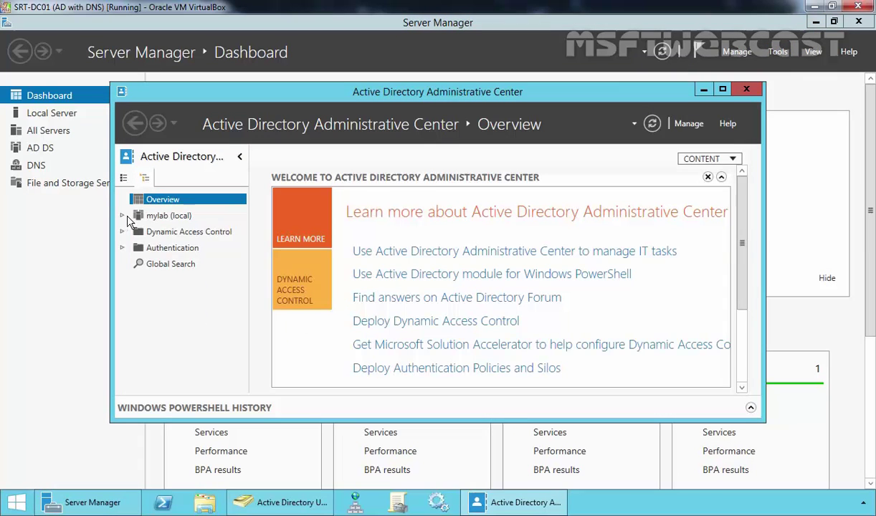
{"action": "left_click", "coordinate": [123, 217]}
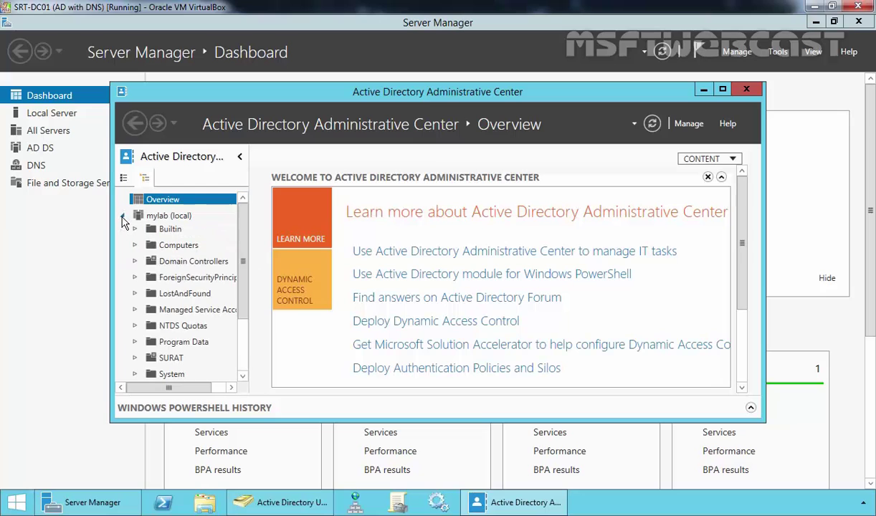
{"action": "left_click", "coordinate": [170, 375]}
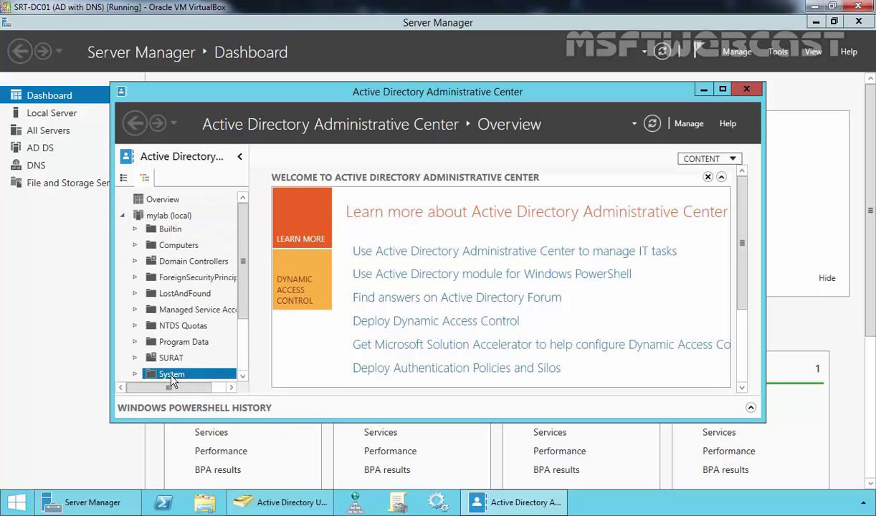
{"action": "double_click", "coordinate": [693, 89]}
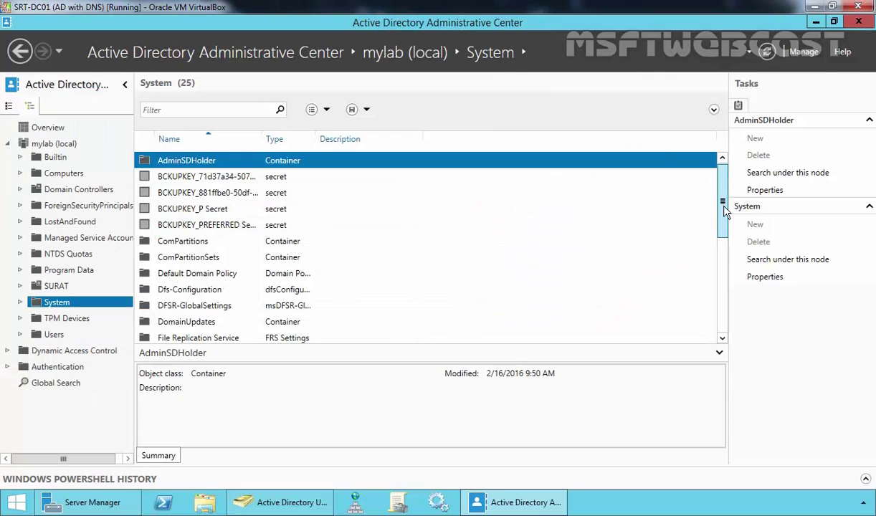
{"action": "left_click_drag", "start_coordinate": [726, 209], "coordinate": [726, 277]}
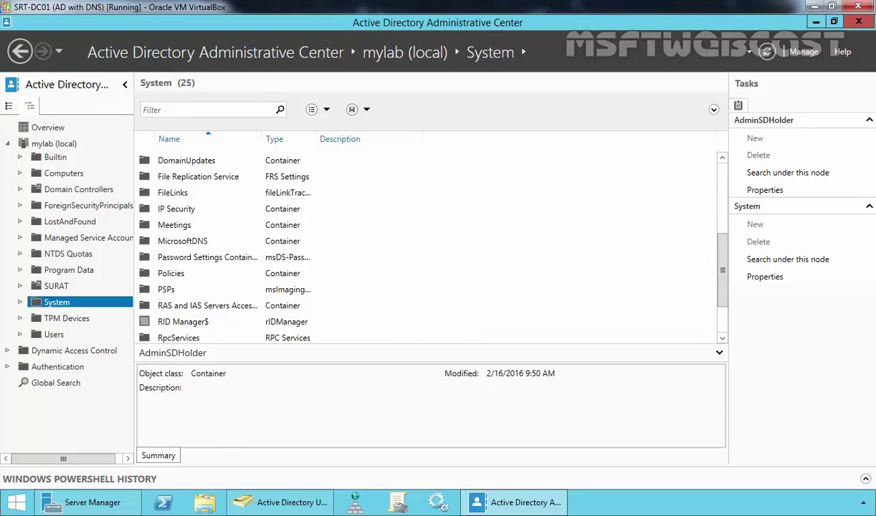
{"action": "double_click", "coordinate": [204, 257]}
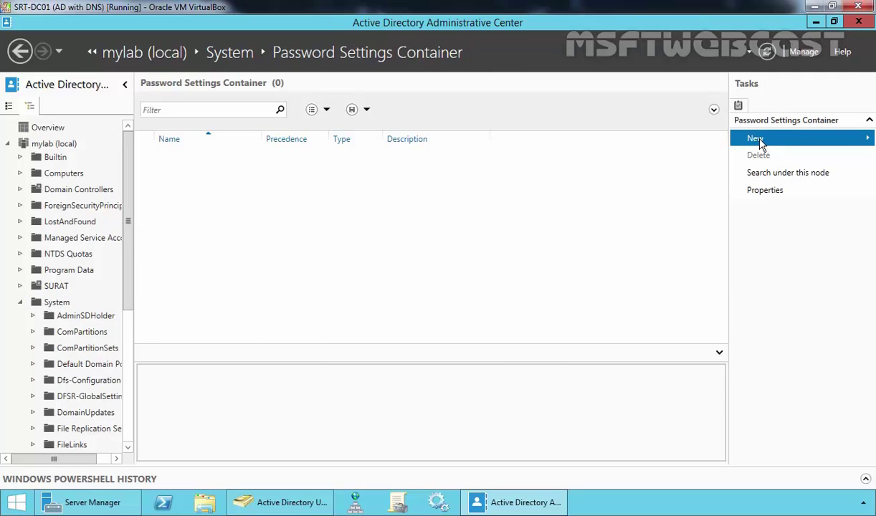
Step: Start new Password Settings, naming the object PSO1 with precedence 5
{"action": "mouse_move", "coordinate": [760, 142]}
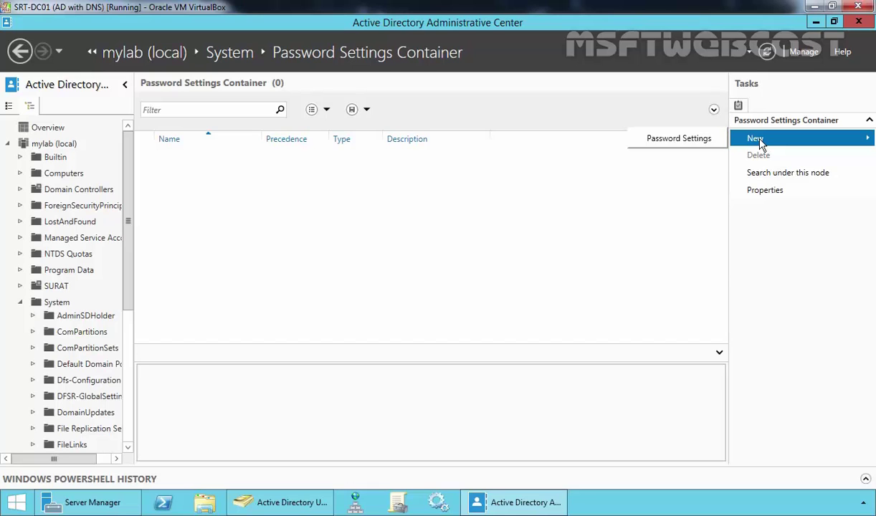
{"action": "left_click", "coordinate": [676, 140]}
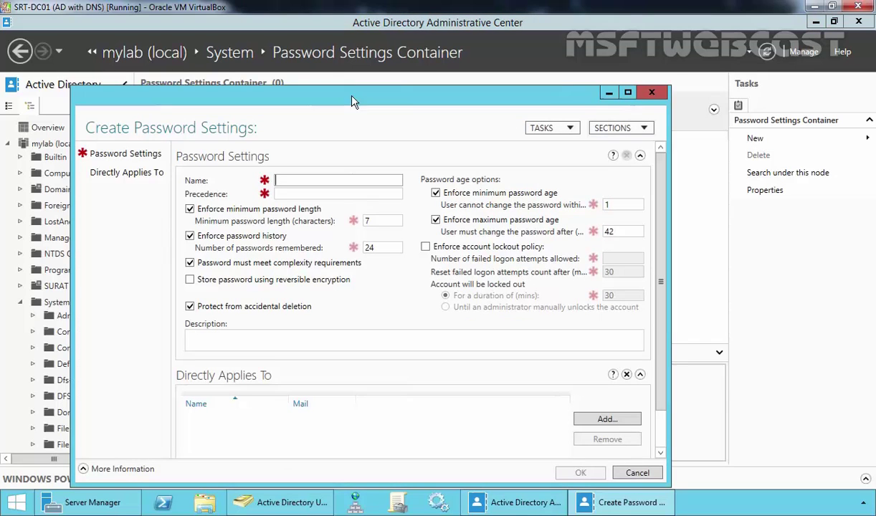
{"action": "type", "text": "PSO1"}
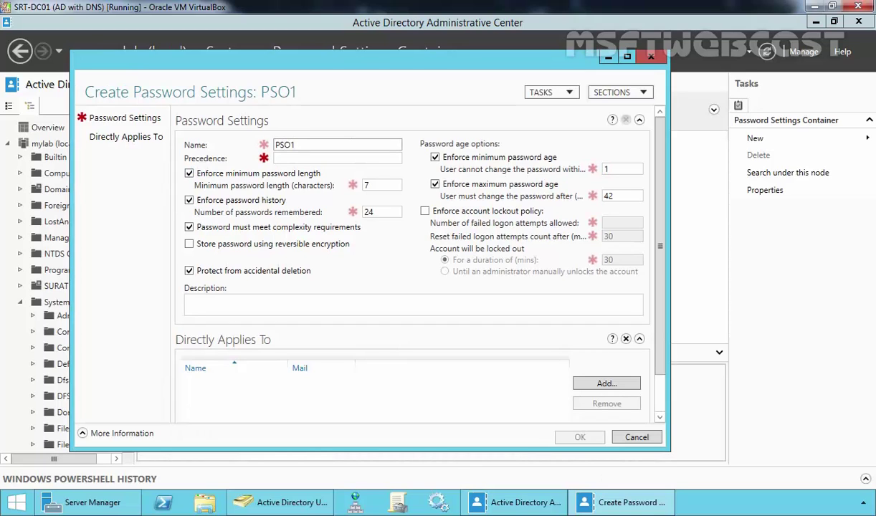
{"action": "left_click", "coordinate": [285, 158]}
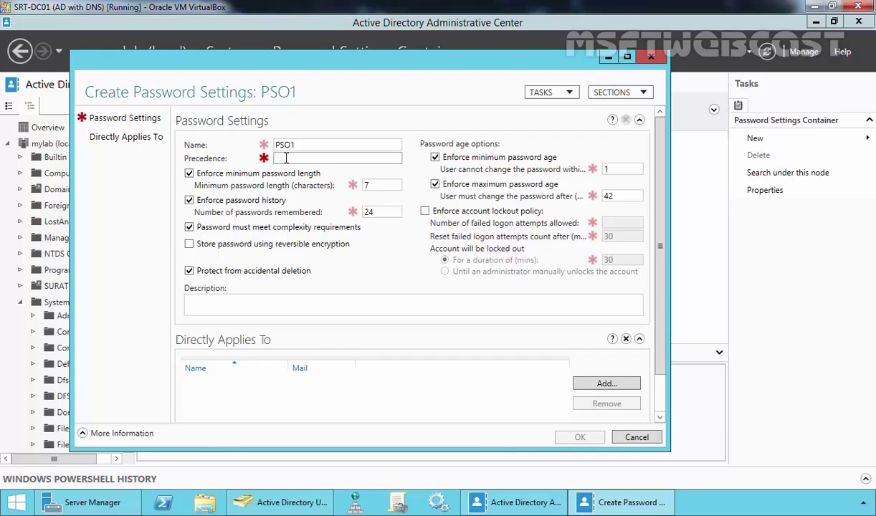
{"action": "type", "text": "5"}
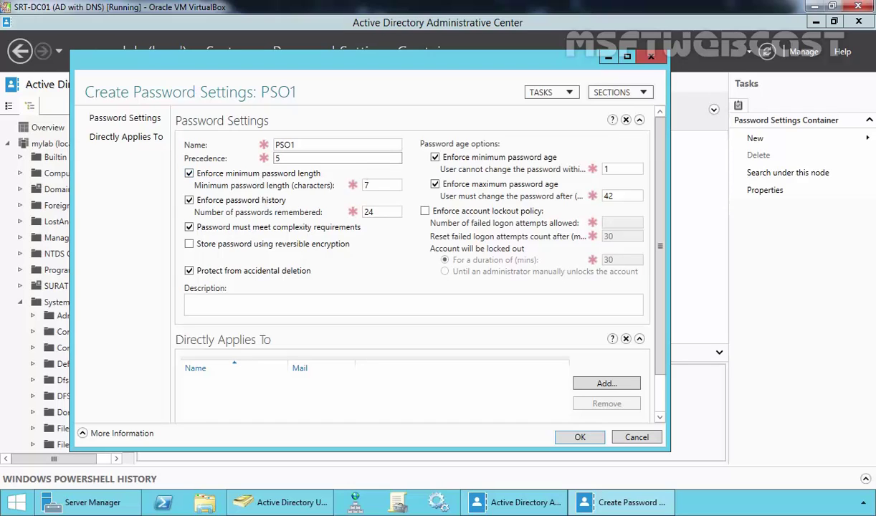
Step: Set minimum password length to 9 and maximum password age to 15 days, keeping history at 24
{"action": "double_click", "coordinate": [366, 185]}
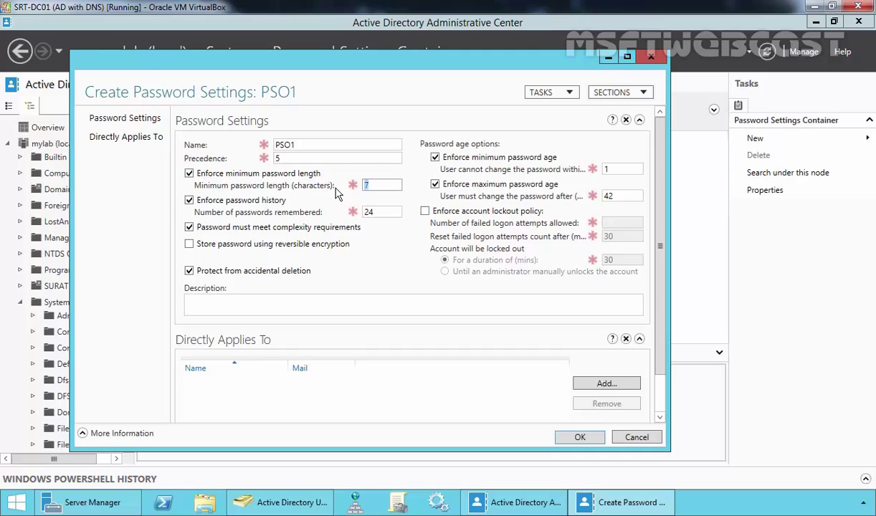
{"action": "type", "text": "9"}
{"action": "double_click", "coordinate": [368, 212]}
{"action": "left_click", "coordinate": [380, 212]}
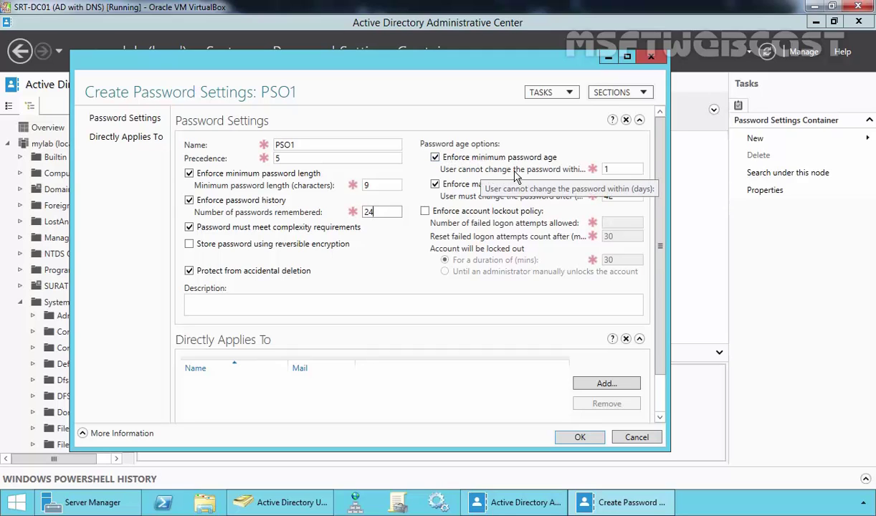
{"action": "double_click", "coordinate": [606, 169]}
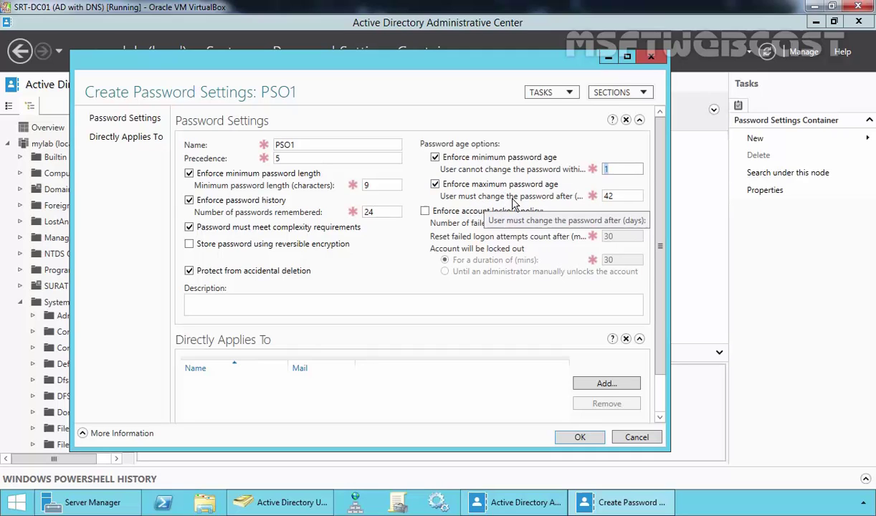
{"action": "left_click", "coordinate": [621, 195]}
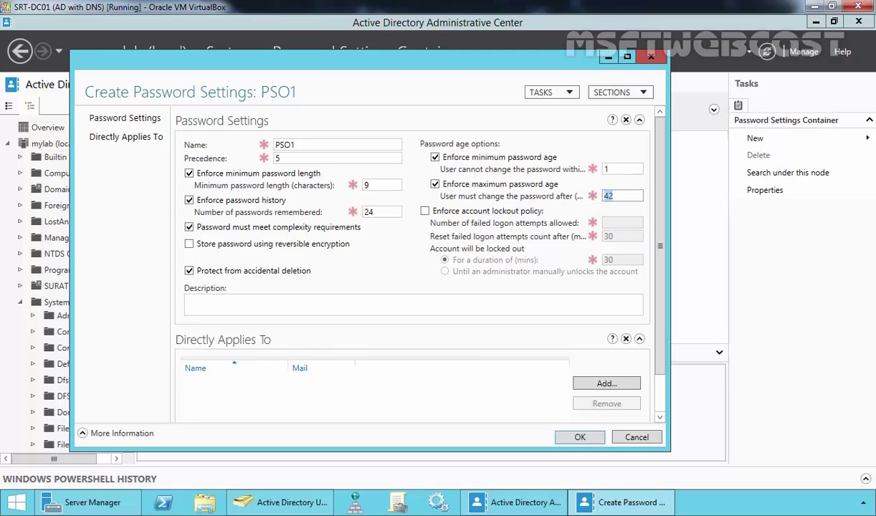
{"action": "key", "text": "ctrl+a"}
{"action": "type", "text": "15"}
Step: Enforce account lockout after 2 failed logon attempts
{"action": "left_click", "coordinate": [425, 211]}
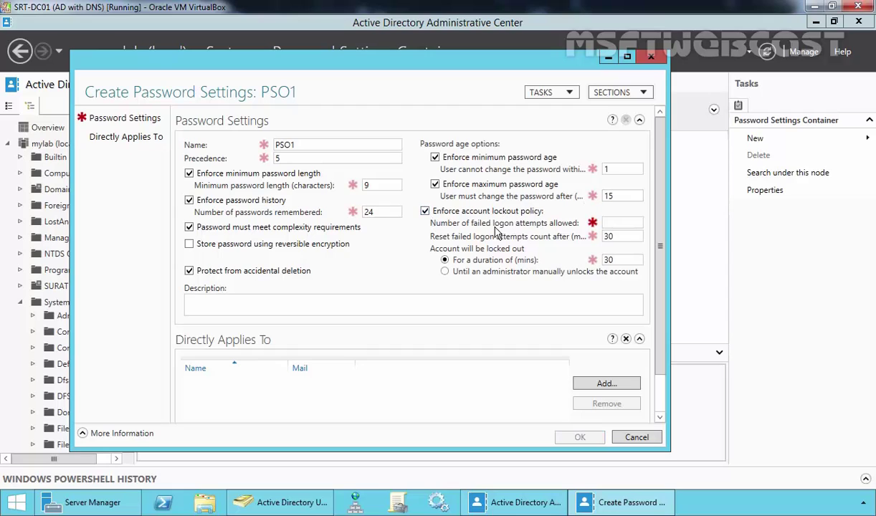
{"action": "left_click", "coordinate": [614, 223]}
{"action": "type", "text": "2"}
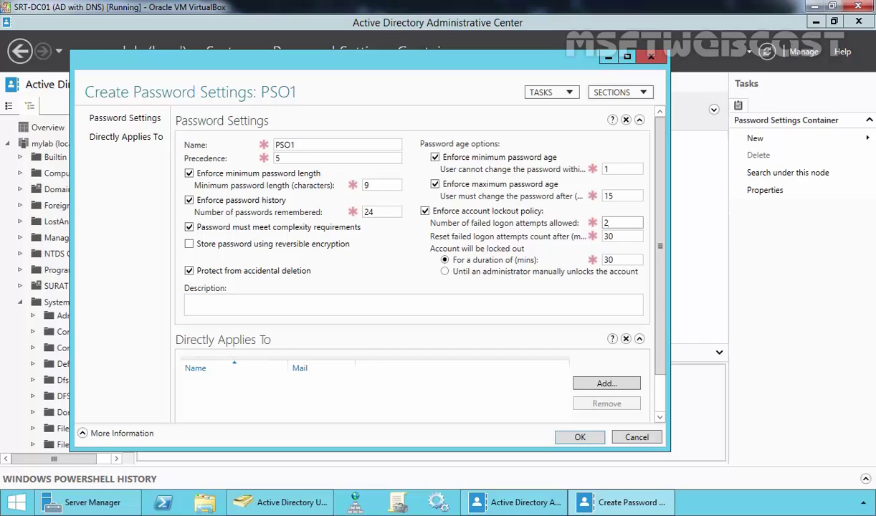
{"action": "left_click", "coordinate": [283, 502]}
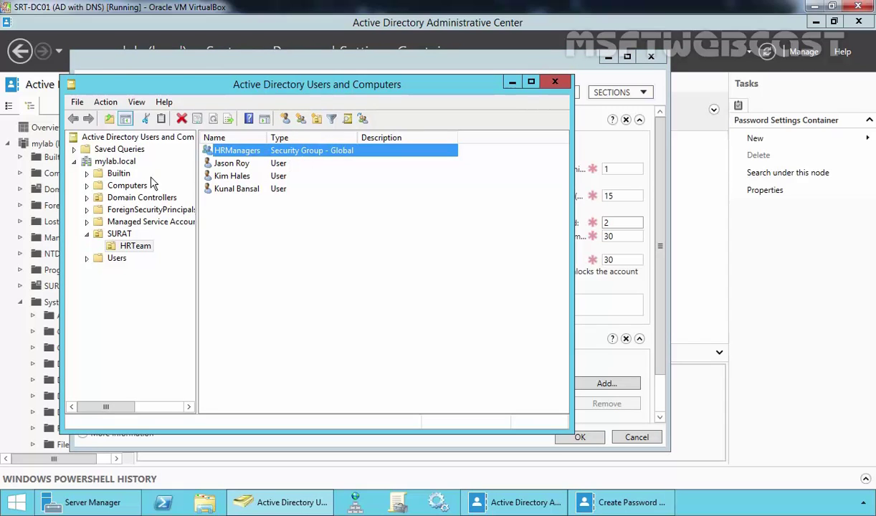
Step: Check the two members listed on the HRManagers group's Members tab, then close its properties
{"action": "double_click", "coordinate": [233, 152]}
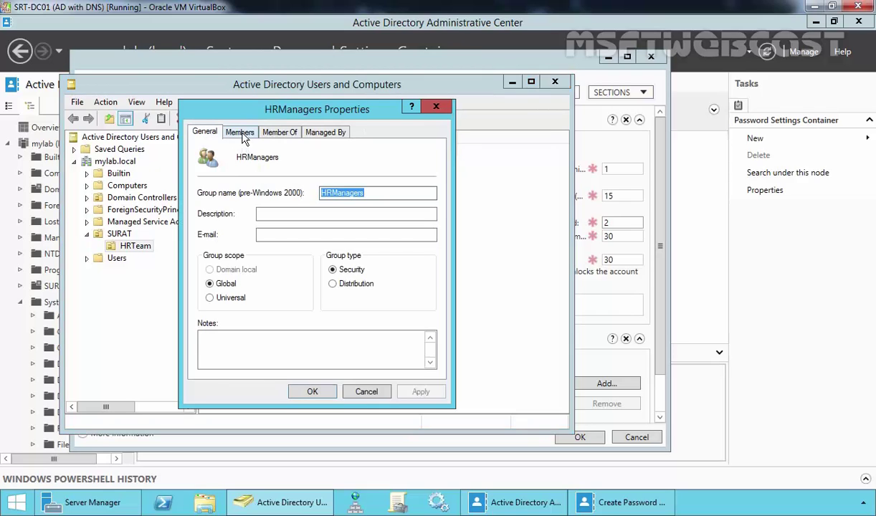
{"action": "left_click", "coordinate": [237, 133]}
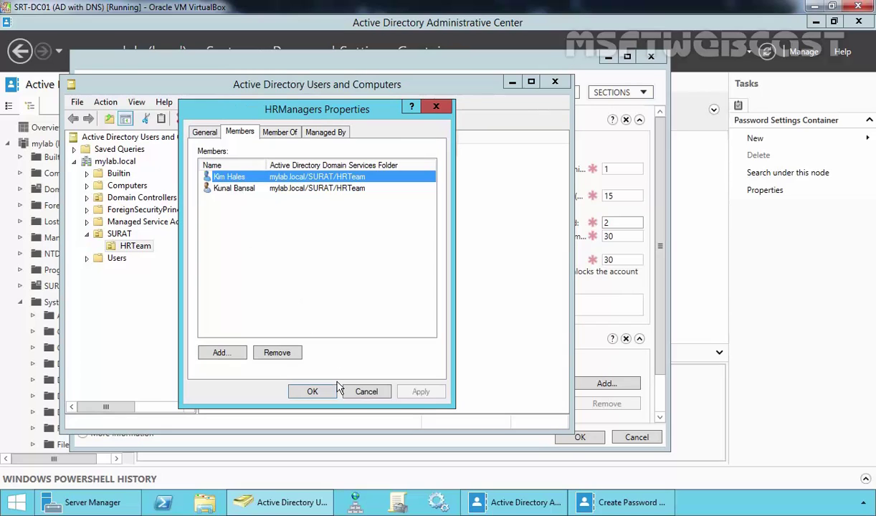
{"action": "left_click", "coordinate": [311, 391]}
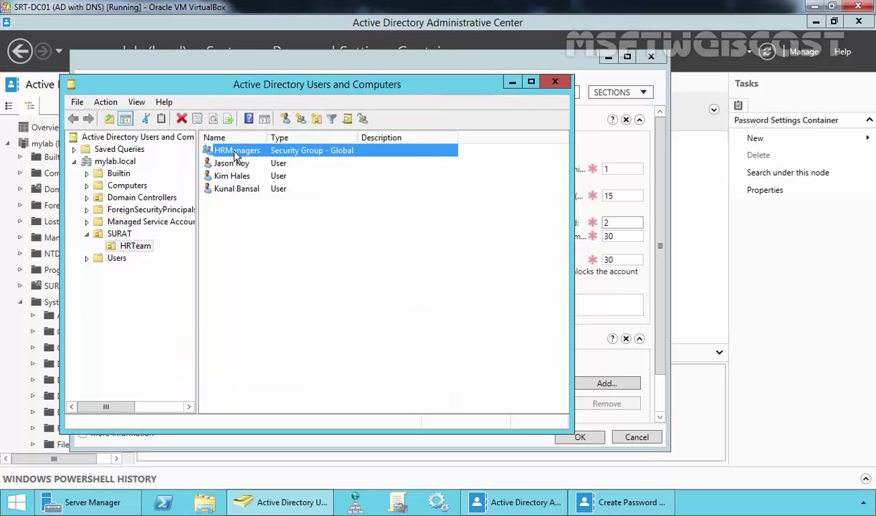
Step: Add HRManagers to PSO1's Directly Applies To list, save PSO1, and select it in the container
{"action": "left_click", "coordinate": [512, 82]}
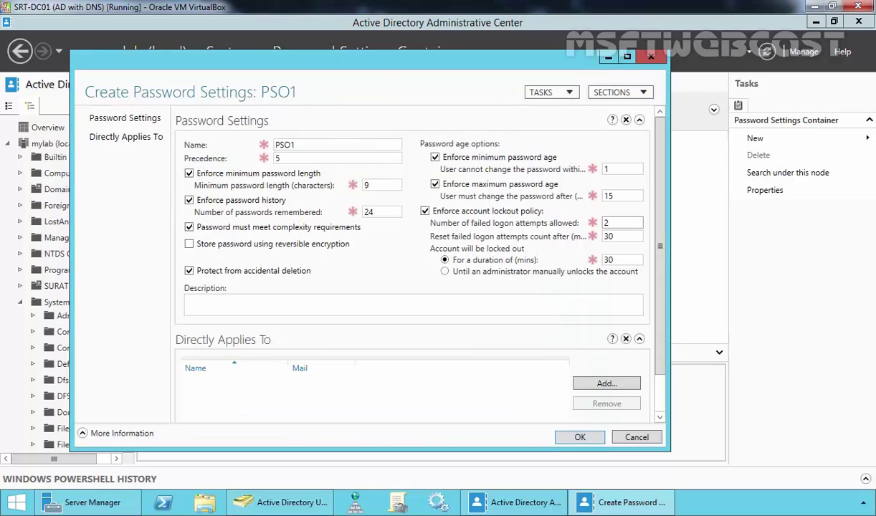
{"action": "left_click", "coordinate": [607, 385]}
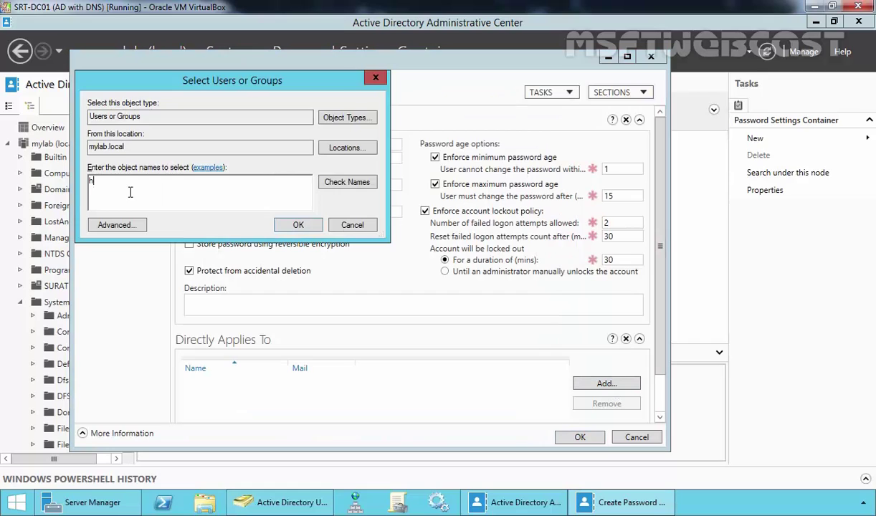
{"action": "type", "text": "hr"}
{"action": "left_click", "coordinate": [347, 182]}
{"action": "left_click", "coordinate": [298, 224]}
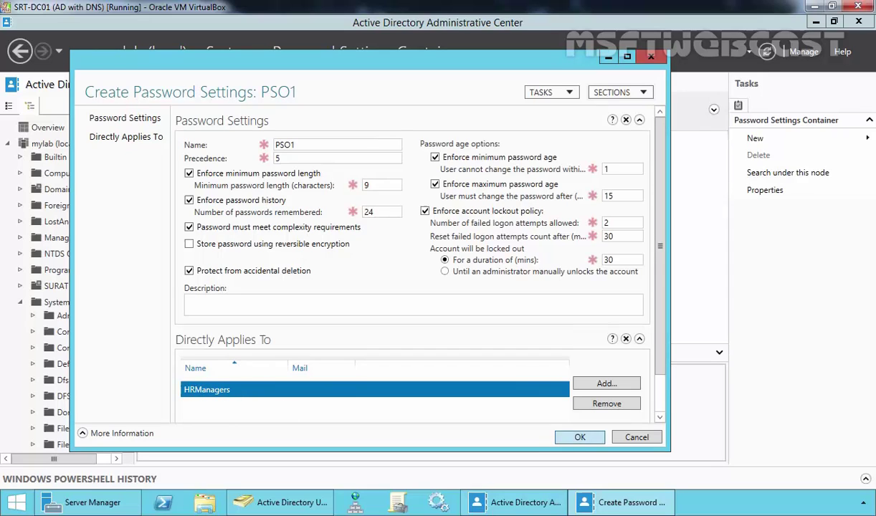
{"action": "left_click", "coordinate": [578, 438]}
{"action": "left_click", "coordinate": [175, 164]}
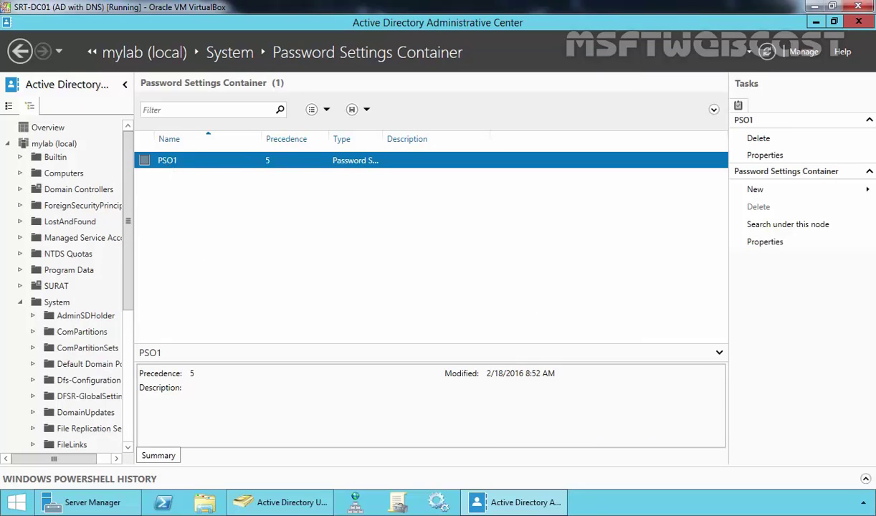
Step: Refresh the listing, turn on View > Advanced Features, and open SURAT > HRTeam
{"action": "left_click", "coordinate": [290, 504]}
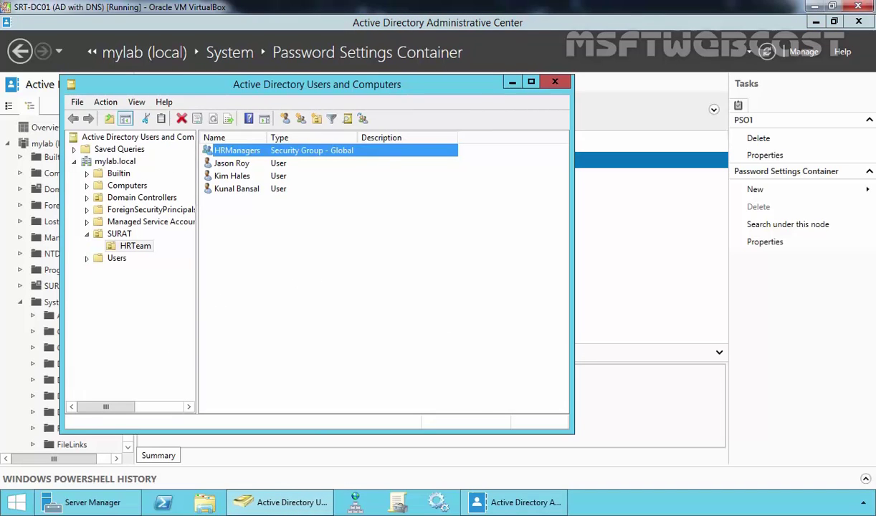
{"action": "left_click", "coordinate": [280, 259]}
{"action": "right_click", "coordinate": [269, 249]}
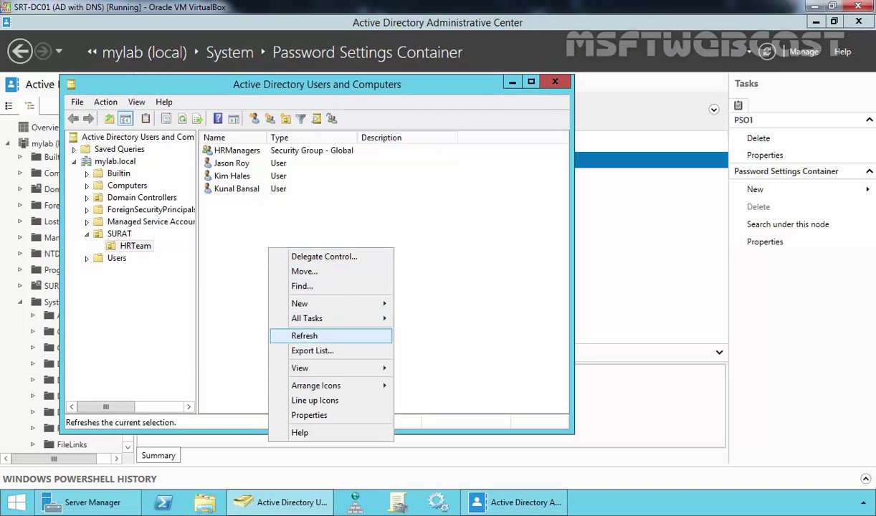
{"action": "left_click", "coordinate": [297, 336]}
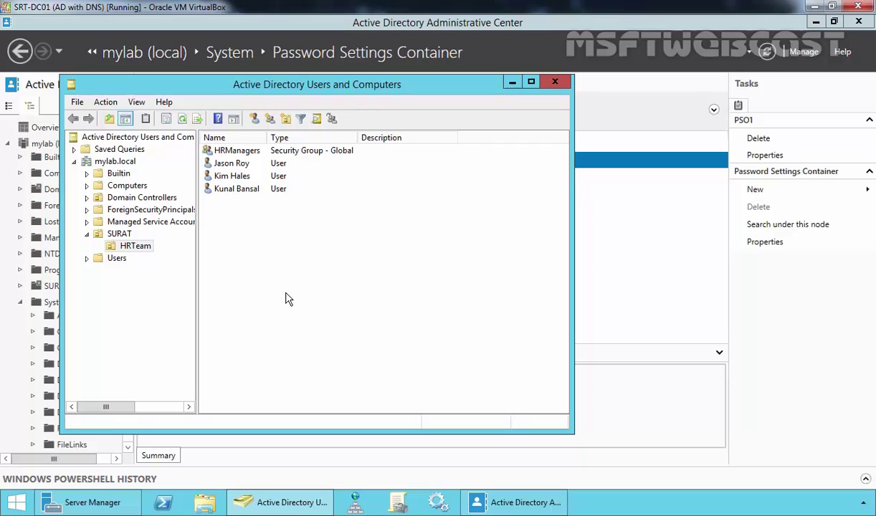
{"action": "left_click", "coordinate": [137, 103]}
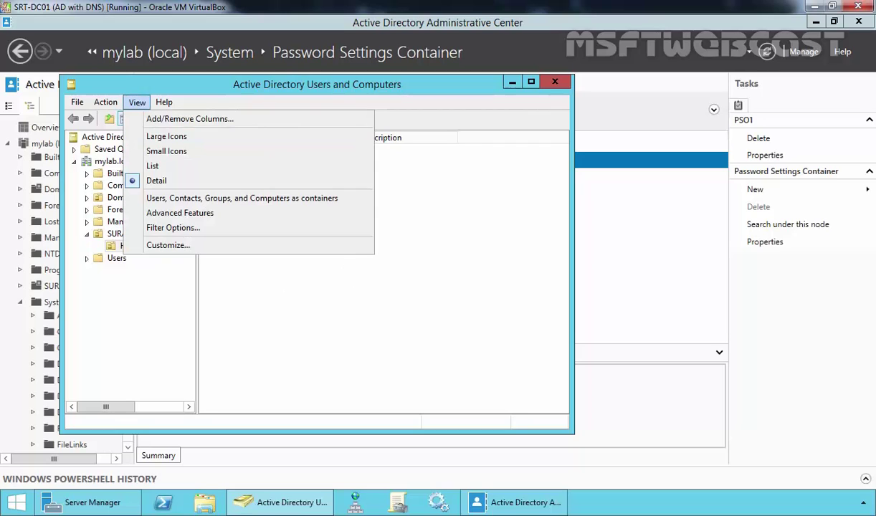
{"action": "left_click", "coordinate": [167, 213]}
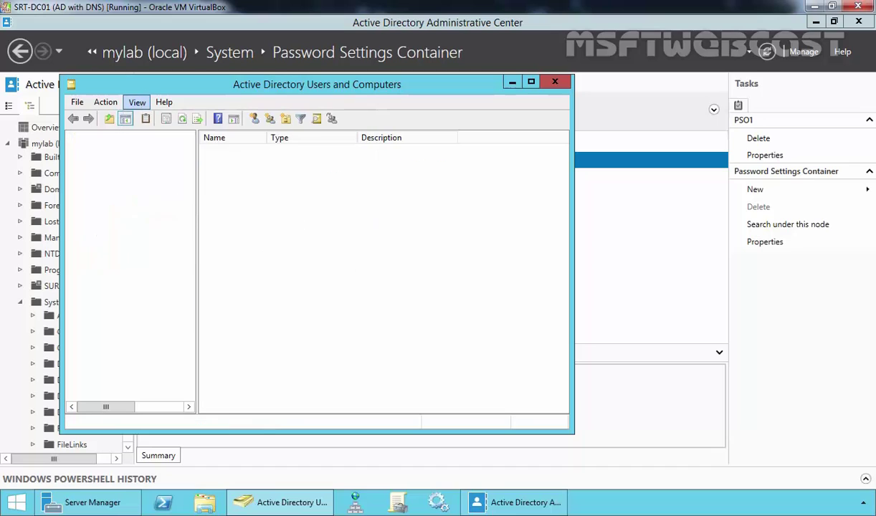
{"action": "double_click", "coordinate": [119, 258]}
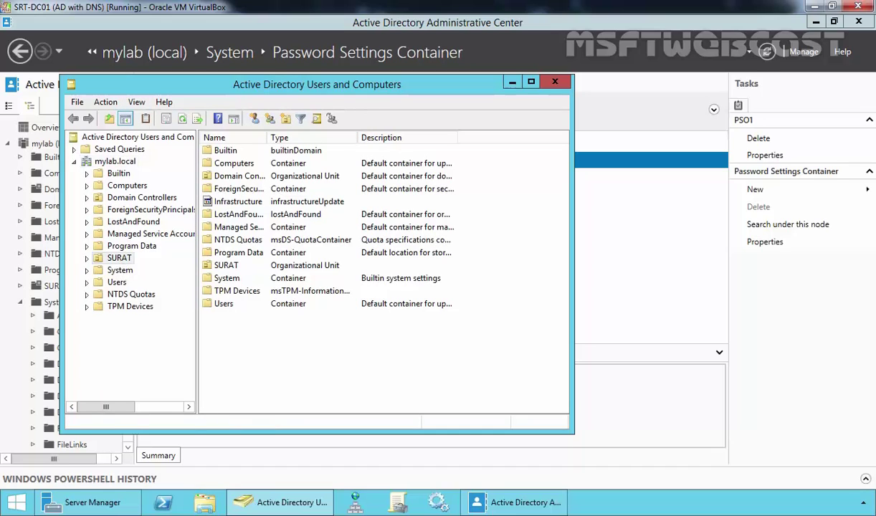
{"action": "left_click", "coordinate": [133, 271]}
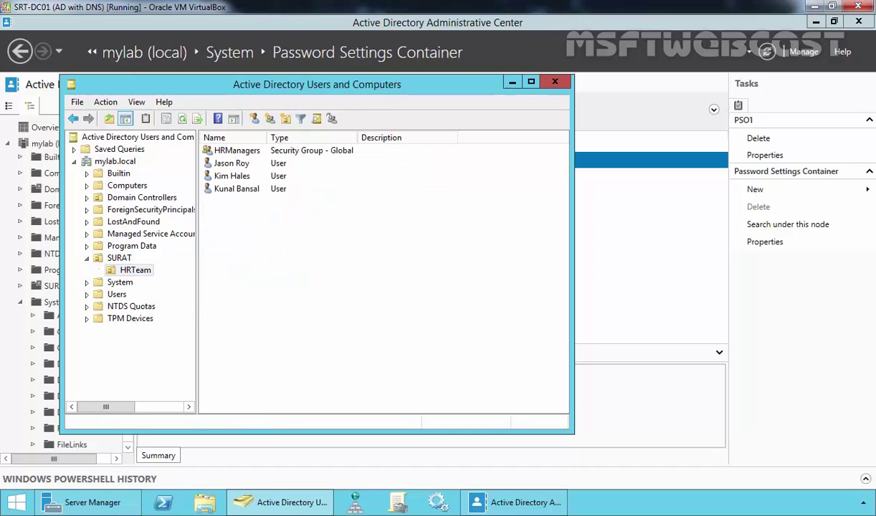
Step: In the HRTeam user's Attribute Editor with constructed attributes shown, confirm msDS-ResultantPSO is PSO1
{"action": "left_click", "coordinate": [238, 179]}
{"action": "right_click", "coordinate": [237, 179]}
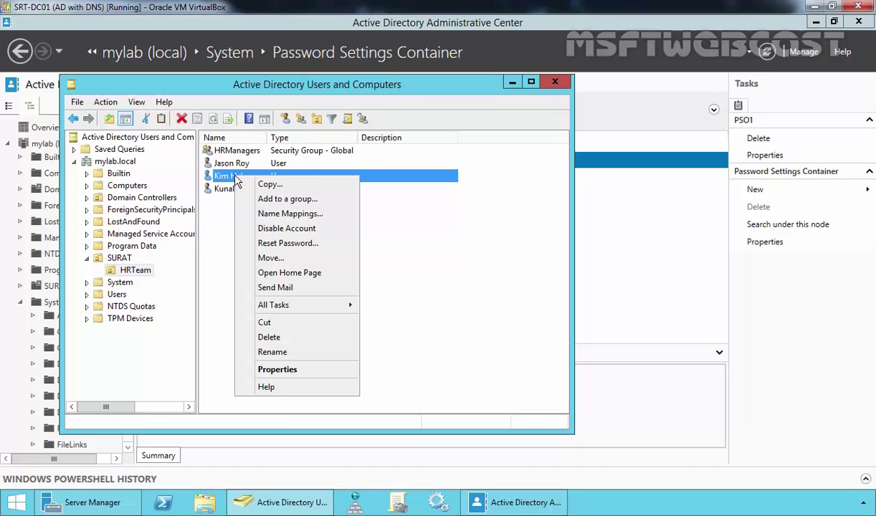
{"action": "left_click", "coordinate": [269, 368]}
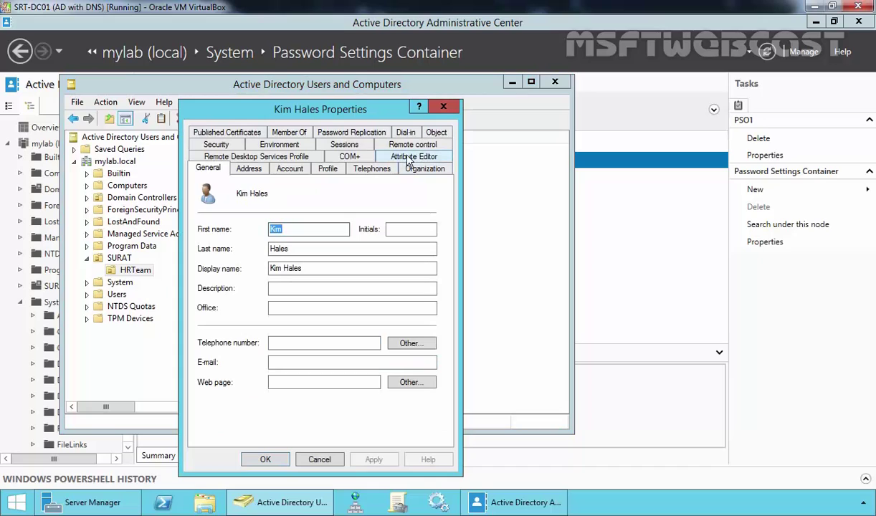
{"action": "left_click", "coordinate": [398, 157]}
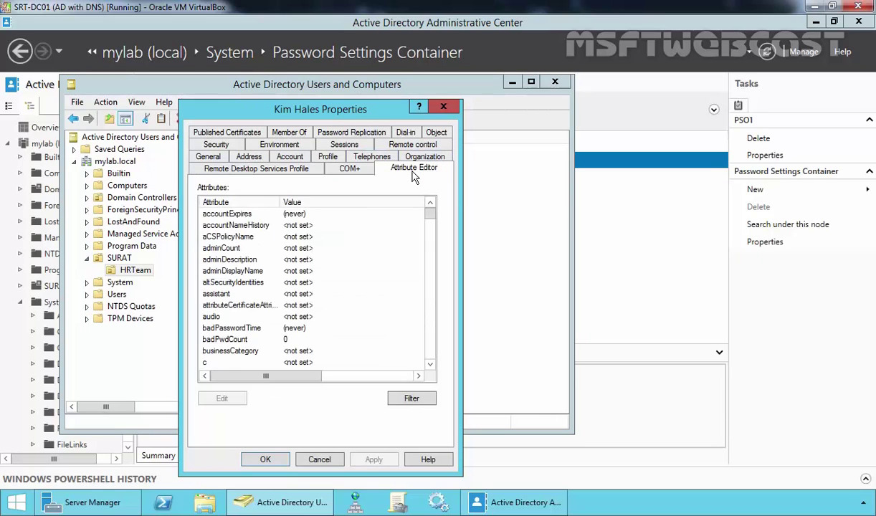
{"action": "left_click", "coordinate": [411, 400]}
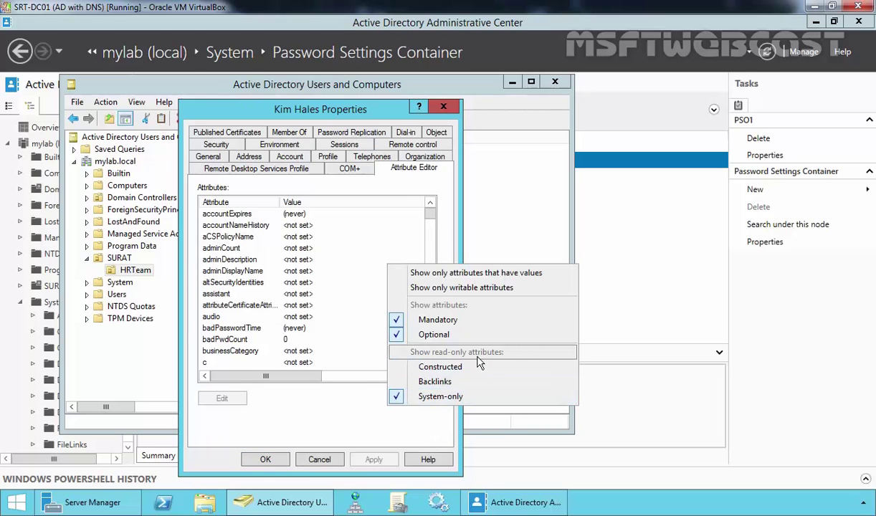
{"action": "left_click", "coordinate": [423, 369]}
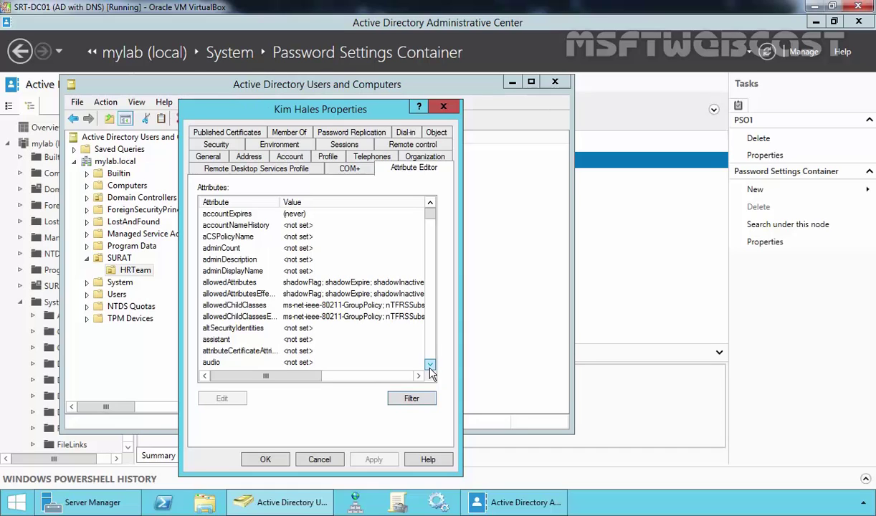
{"action": "left_click_drag", "start_coordinate": [431, 219], "coordinate": [430, 281]}
{"action": "left_click", "coordinate": [228, 316]}
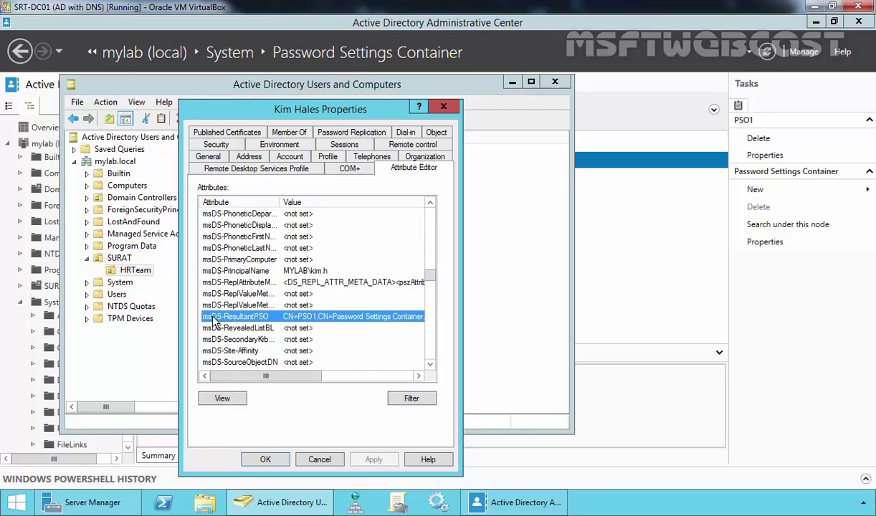
{"action": "left_click", "coordinate": [228, 399]}
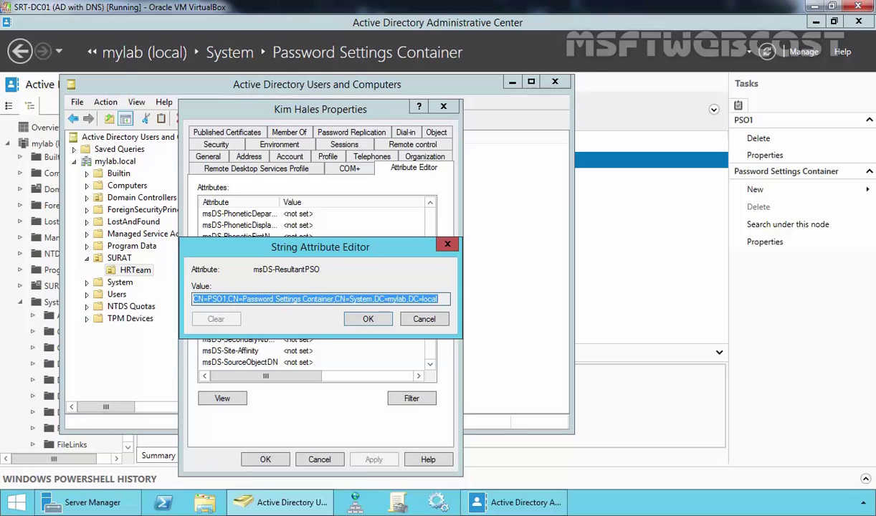
{"action": "left_click", "coordinate": [347, 313]}
{"action": "left_click", "coordinate": [265, 459]}
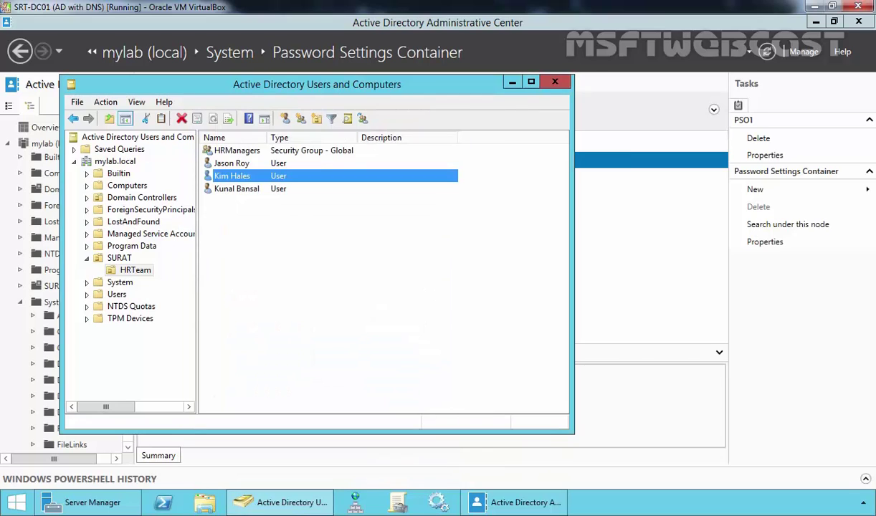
Step: In an administrator Command Prompt, run dsget user -effectivepso for the HRTeam user, fixing the missing quote
{"action": "left_click", "coordinate": [337, 329]}
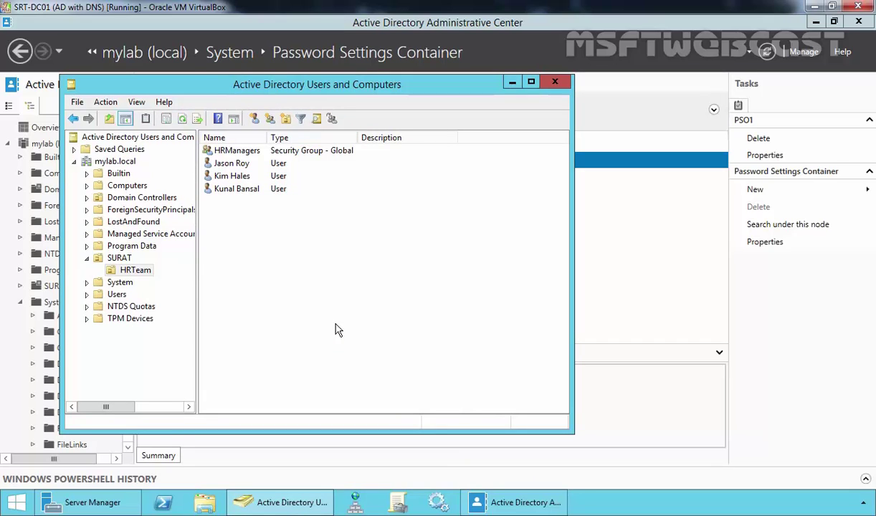
{"action": "right_click", "coordinate": [16, 503]}
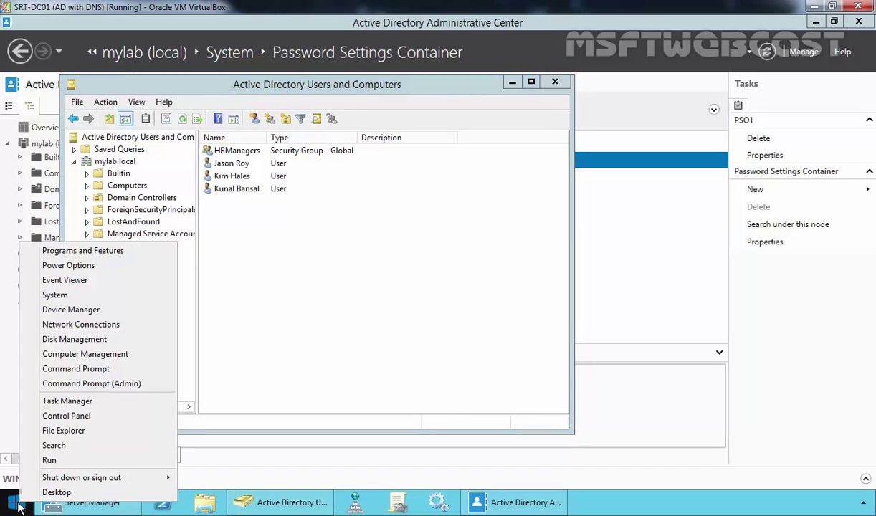
{"action": "left_click", "coordinate": [88, 384]}
{"action": "left_click_drag", "start_coordinate": [246, 44], "coordinate": [384, 130]}
{"action": "type", "text": "dsget user"}
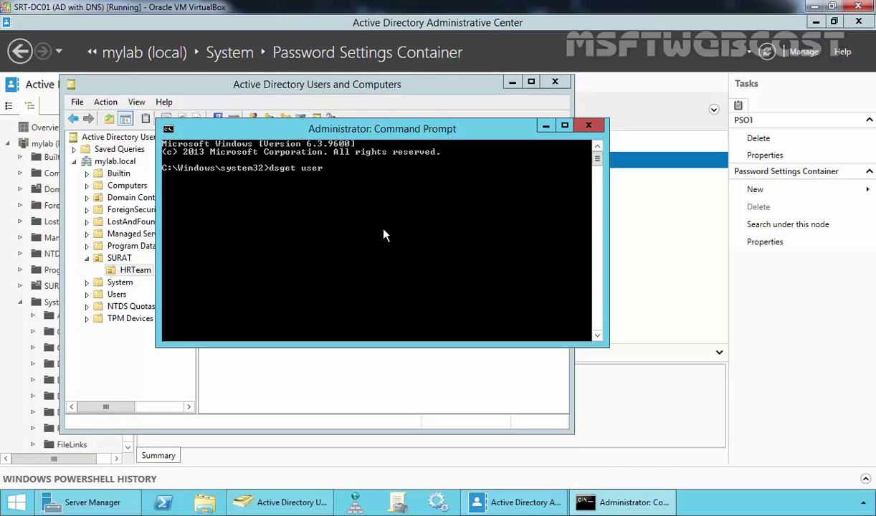
{"action": "left_click_drag", "start_coordinate": [368, 134], "coordinate": [396, 228]}
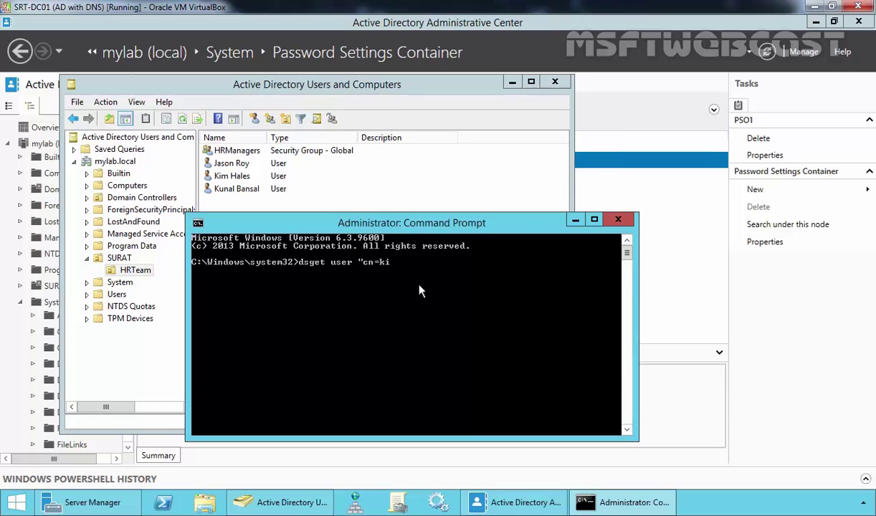
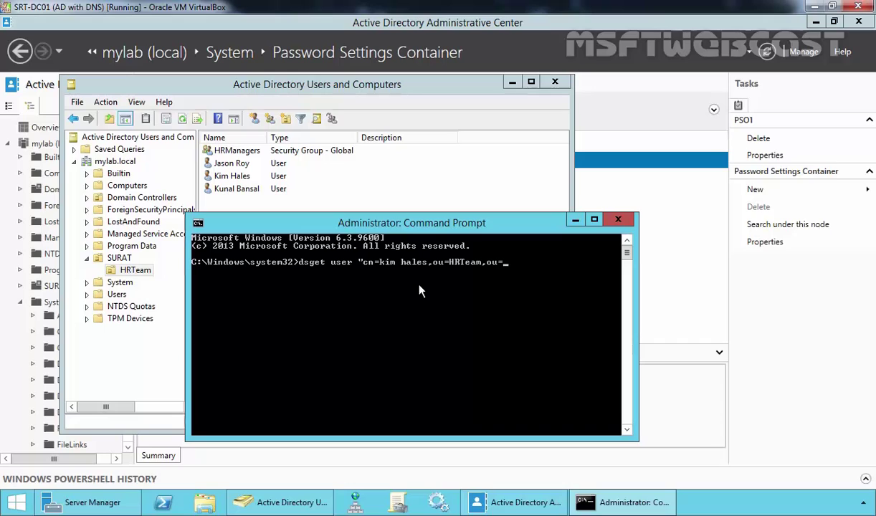
{"action": "type", "text": "surat,dc=mylab"}
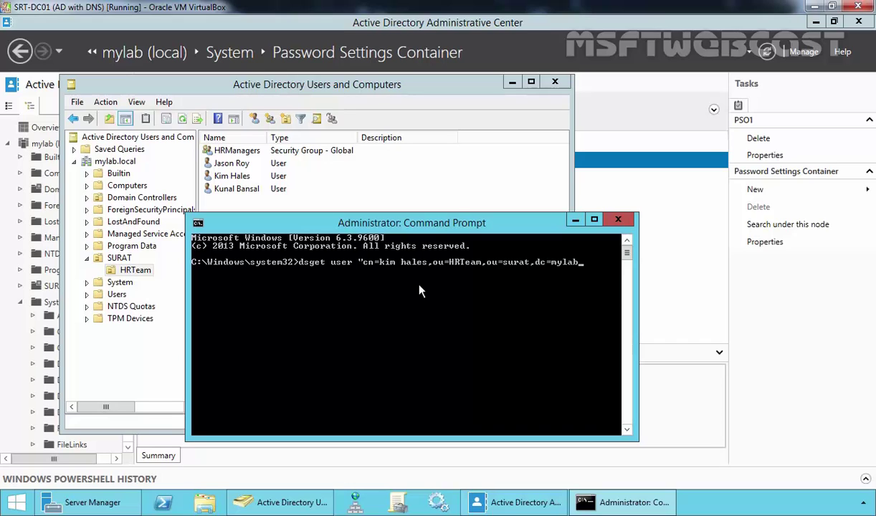
{"action": "type", "text": ",dc=local\" -effectivepso"}
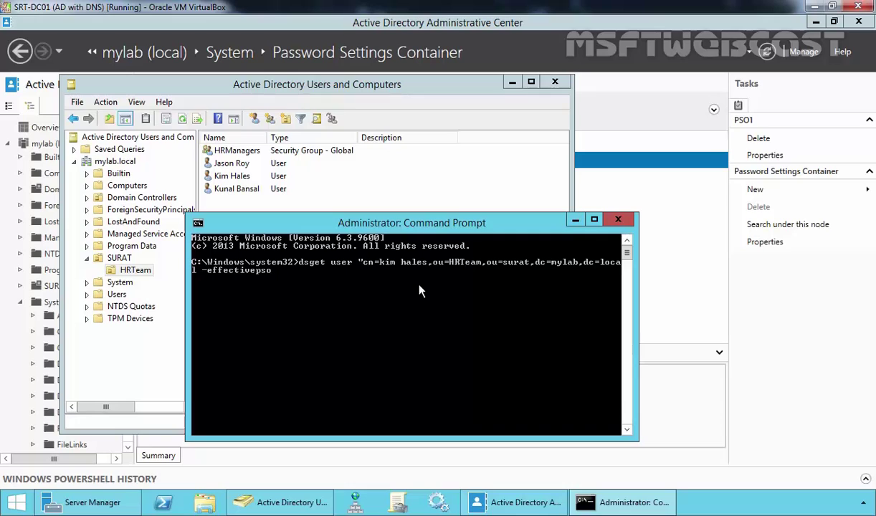
{"action": "key", "text": "Return"}
{"action": "key", "text": "Up"}
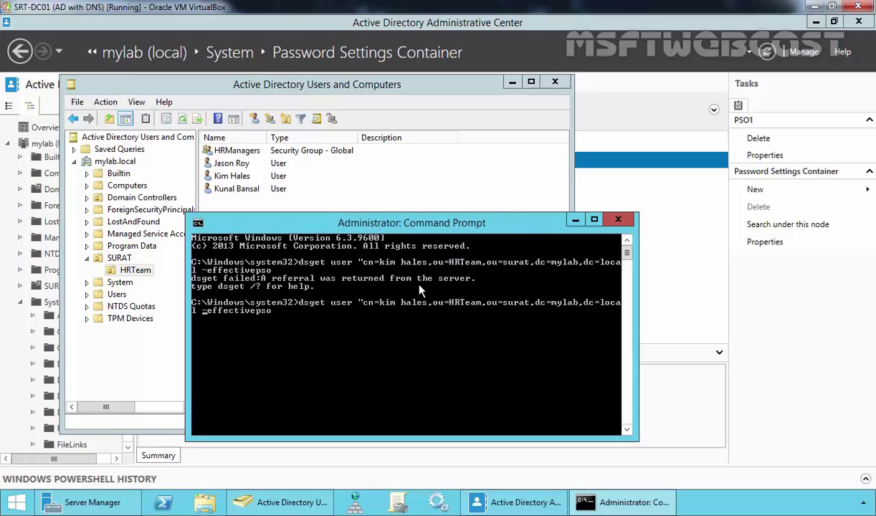
{"action": "type", "text": "\""}
{"action": "key", "text": "Return"}
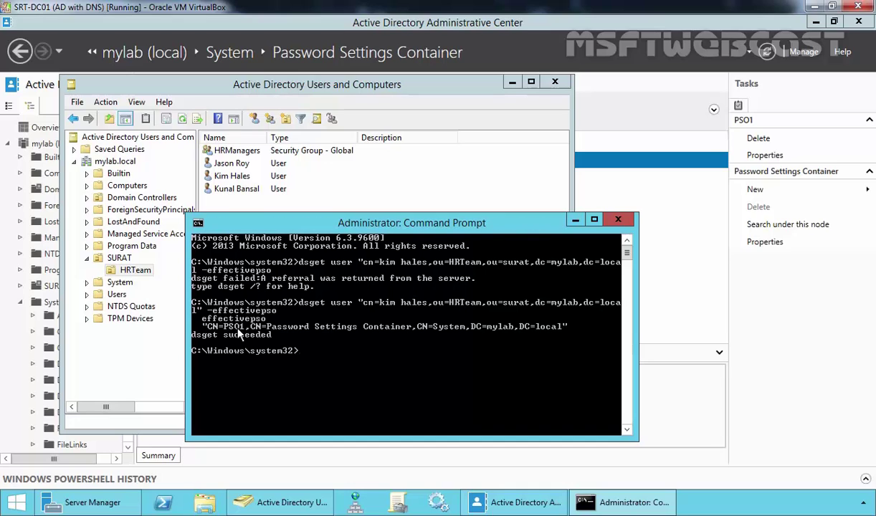
Step: Mark the returned CN=PSO1 line in the output and close the Command Prompt
{"action": "right_click", "coordinate": [215, 324]}
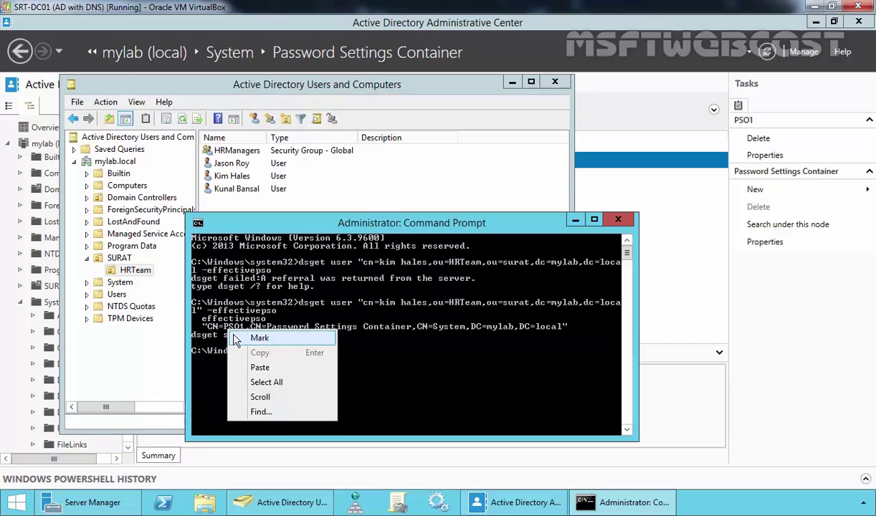
{"action": "left_click", "coordinate": [251, 336]}
{"action": "left_click_drag", "start_coordinate": [203, 328], "coordinate": [228, 342]}
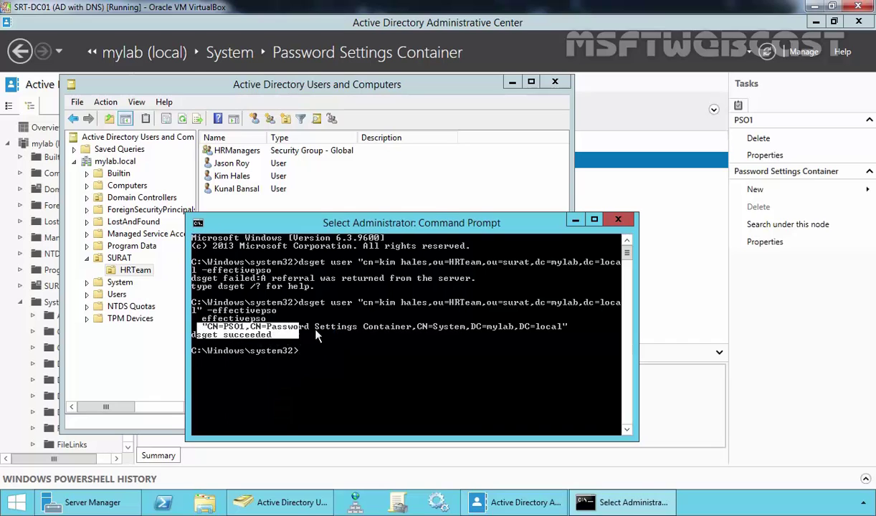
{"action": "left_click_drag", "start_coordinate": [317, 337], "coordinate": [573, 330]}
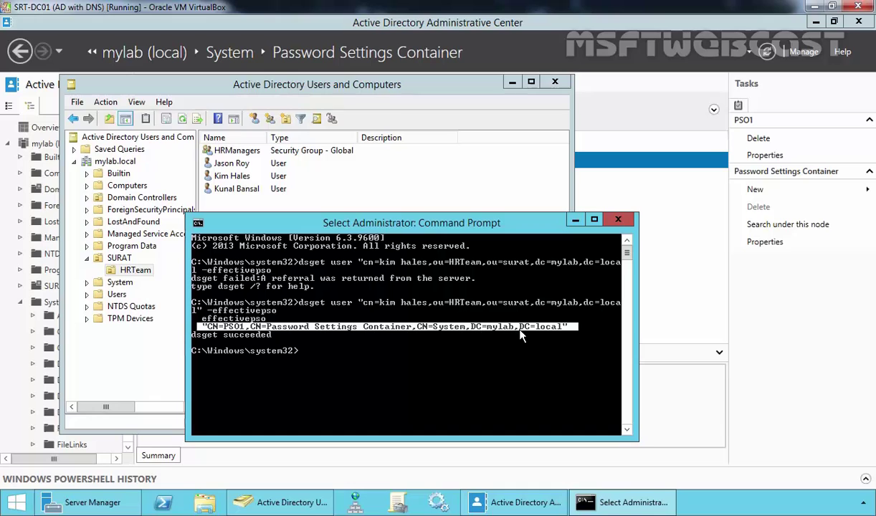
{"action": "left_click", "coordinate": [618, 221]}
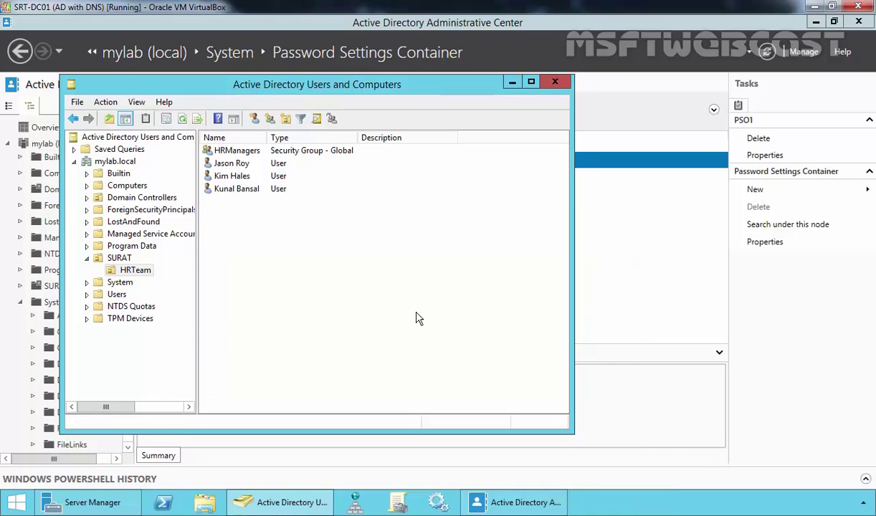
Step: Compose a ten-digit numeric trial password in the Run box and copy it
{"action": "left_click", "coordinate": [222, 175]}
{"action": "key", "text": "super+r"}
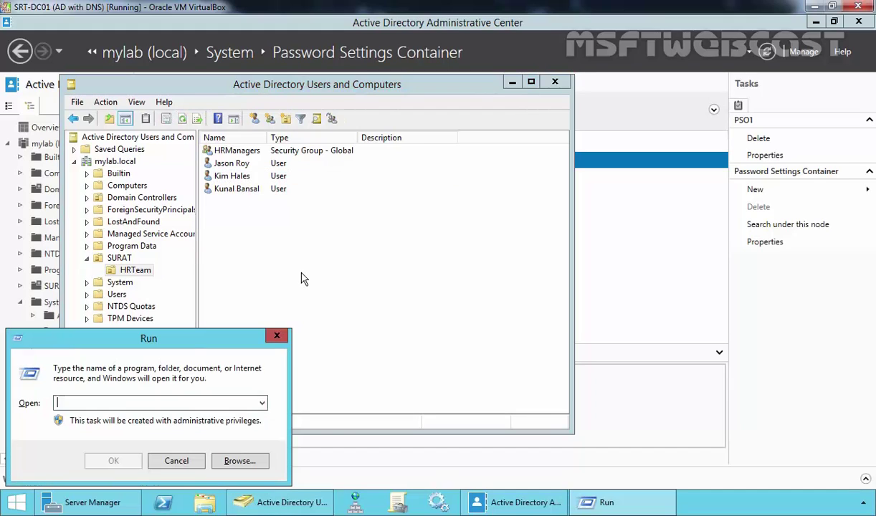
{"action": "type", "text": "12"}
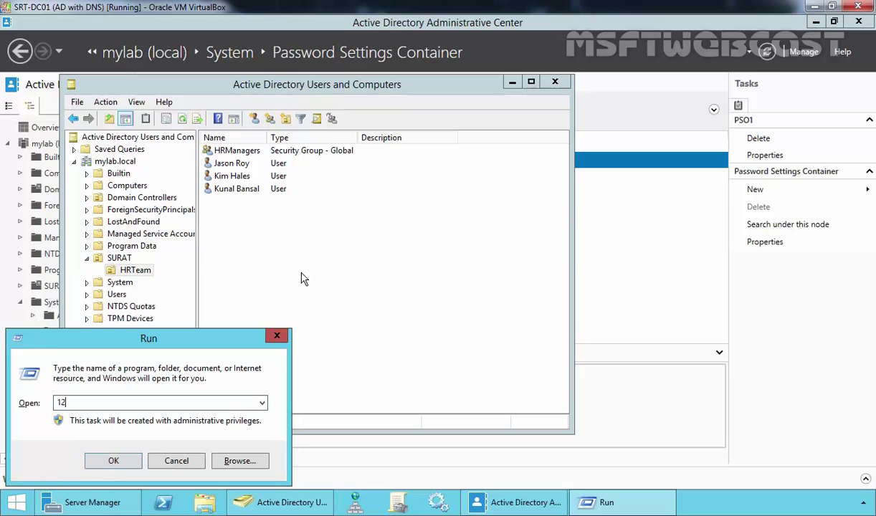
{"action": "type", "text": "34567890"}
{"action": "left_click_drag", "start_coordinate": [129, 403], "coordinate": [50, 403]}
{"action": "right_click", "coordinate": [70, 396]}
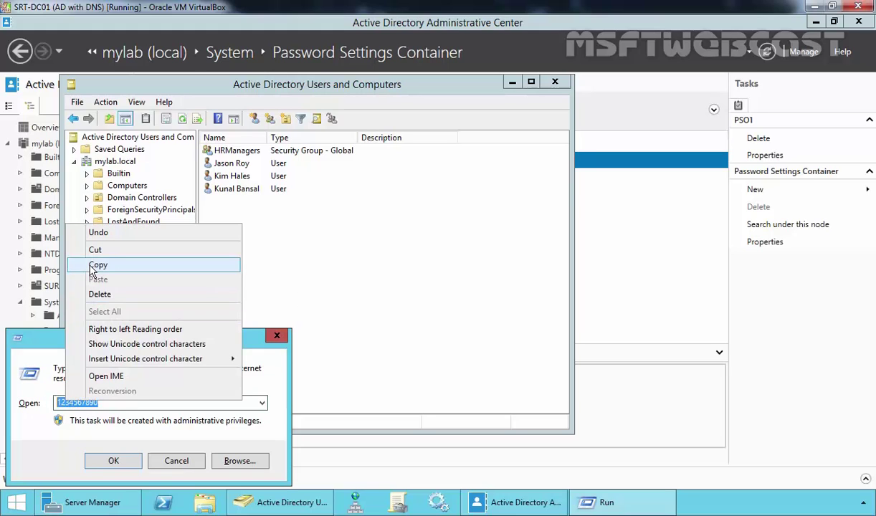
{"action": "left_click", "coordinate": [98, 265]}
Step: Reset the third HRTeam user's password with that trial password and dismiss the policy rejection
{"action": "left_click", "coordinate": [359, 271]}
{"action": "left_click", "coordinate": [232, 175]}
{"action": "right_click", "coordinate": [226, 172]}
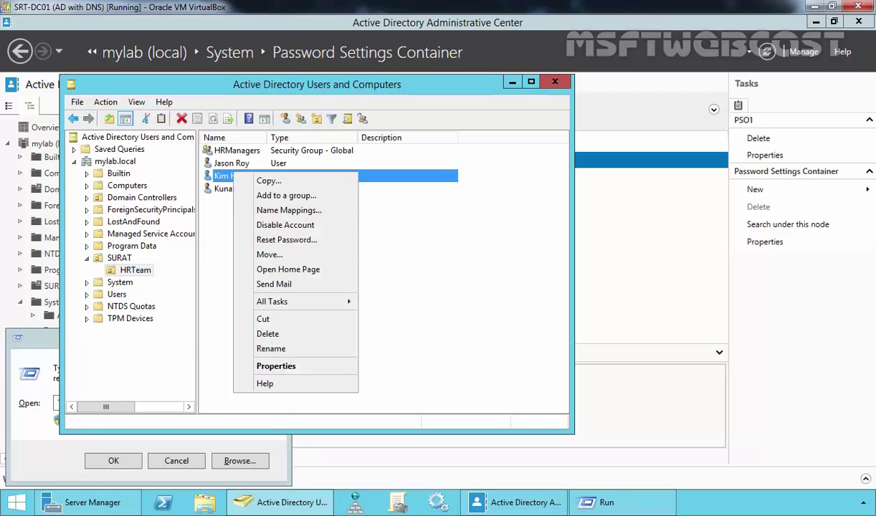
{"action": "left_click", "coordinate": [269, 236]}
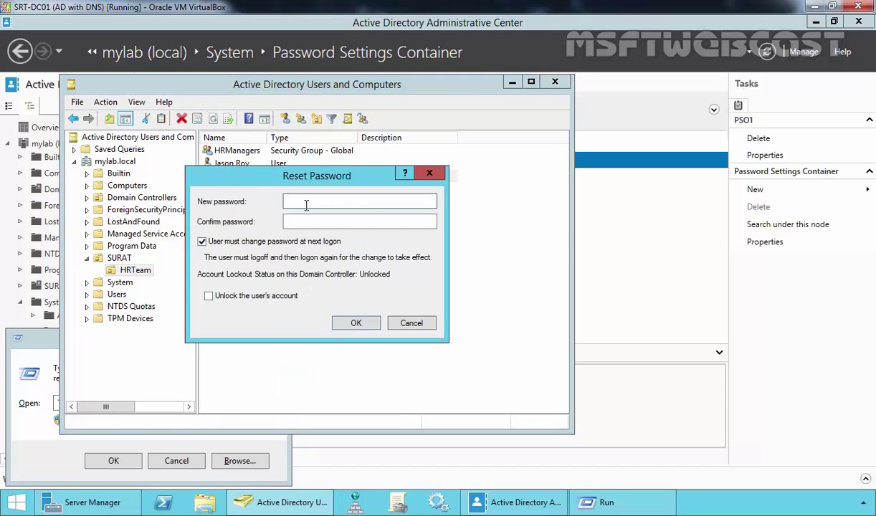
{"action": "key", "text": "ctrl+v"}
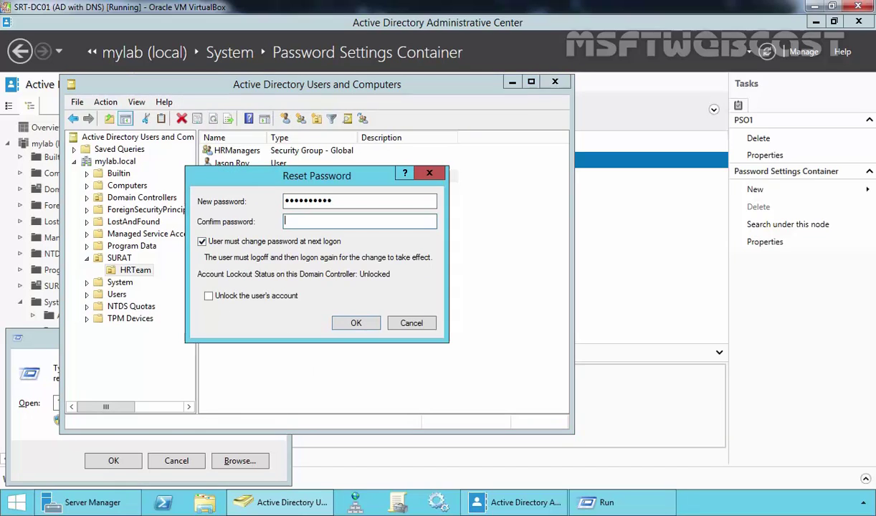
{"action": "left_click", "coordinate": [301, 222]}
{"action": "key", "text": "ctrl+v"}
{"action": "left_click", "coordinate": [357, 324]}
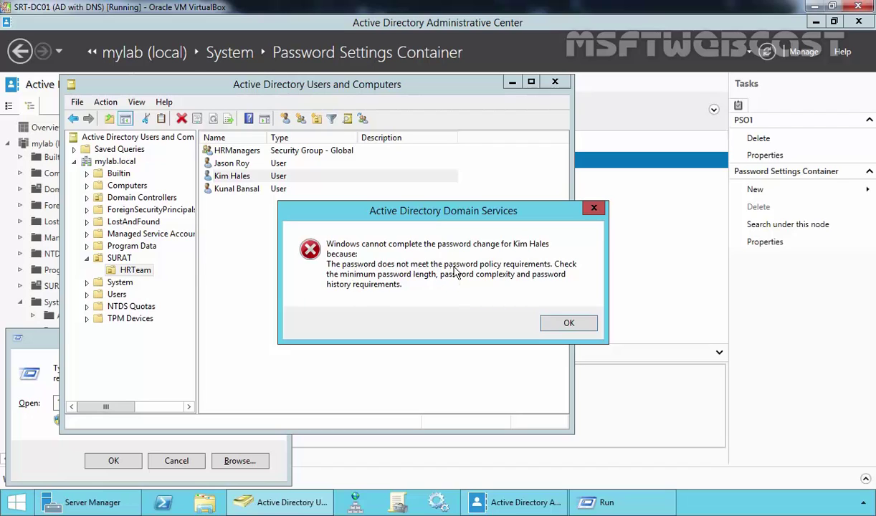
{"action": "left_click", "coordinate": [566, 324]}
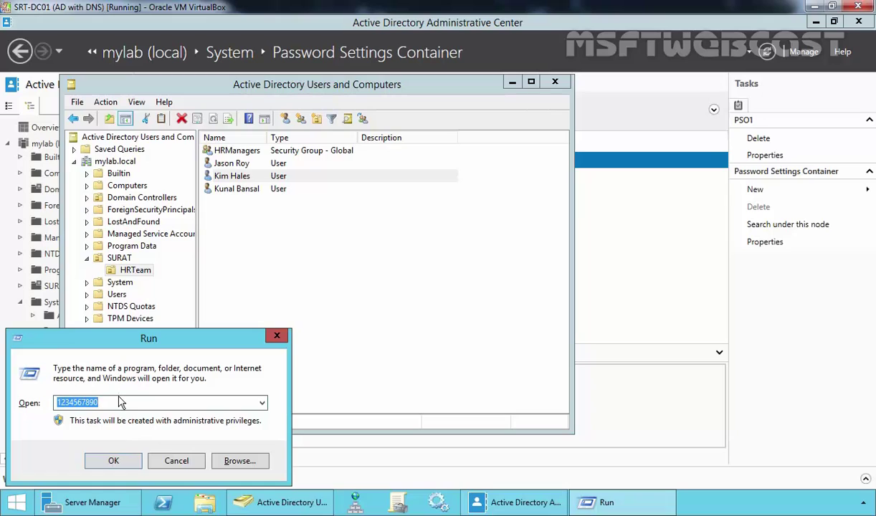
Step: Change the Run box trial password to a seven-character mixed one and copy it
{"action": "type", "text": "Pass"}
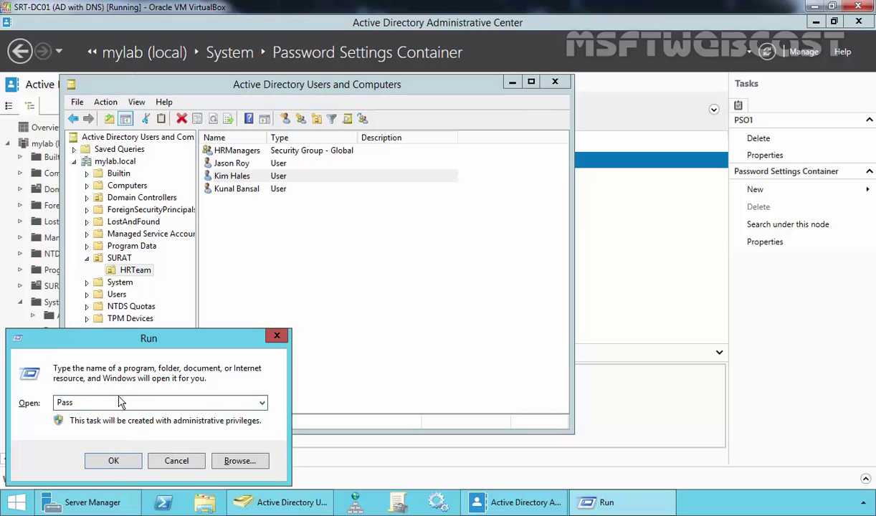
{"action": "type", "text": "@123"}
{"action": "key", "text": "shift+Left"}
{"action": "double_click", "coordinate": [83, 405]}
{"action": "right_click", "coordinate": [79, 406]}
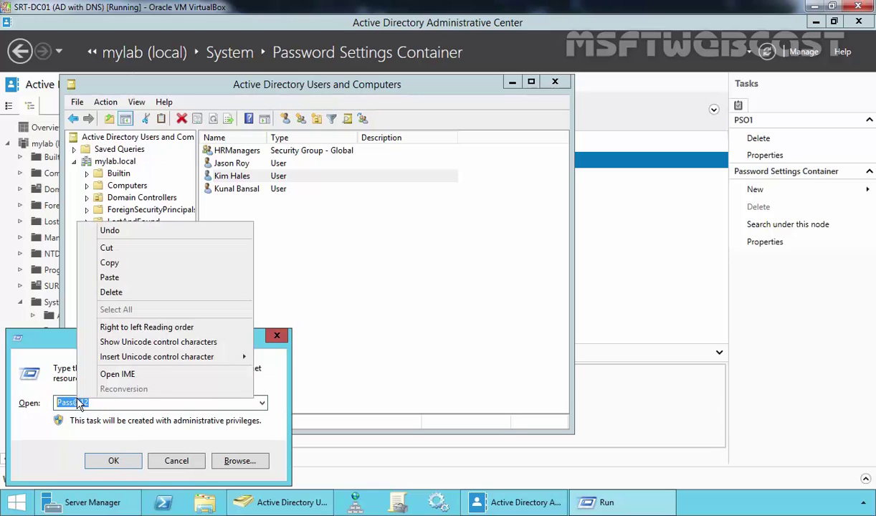
{"action": "left_click", "coordinate": [109, 262]}
Step: Attempt the third HRTeam user's password reset with it and dismiss the policy rejection
{"action": "left_click", "coordinate": [224, 178]}
{"action": "left_click", "coordinate": [224, 177]}
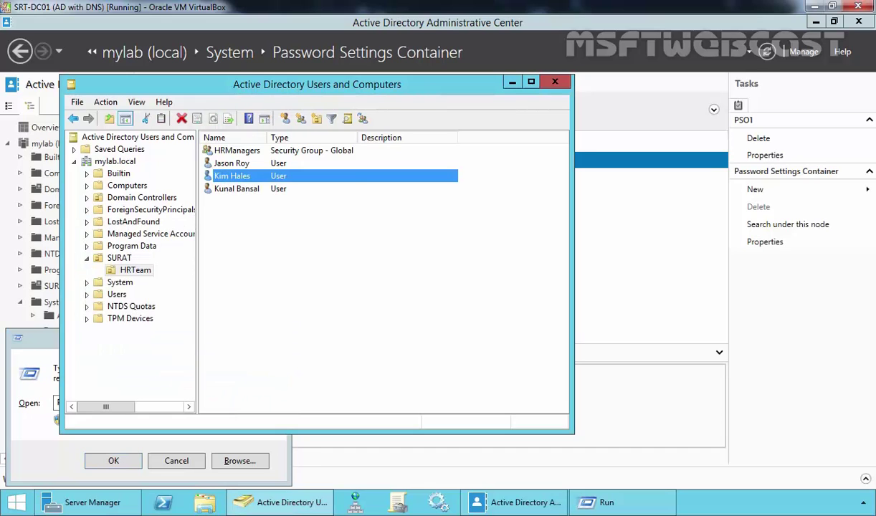
{"action": "right_click", "coordinate": [225, 177]}
{"action": "left_click", "coordinate": [253, 243]}
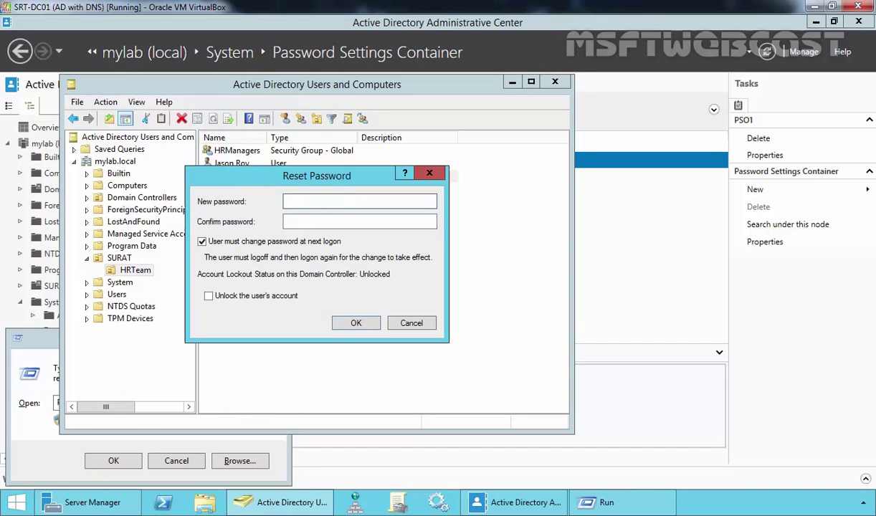
{"action": "key", "text": "ctrl+v"}
{"action": "key", "text": "Tab"}
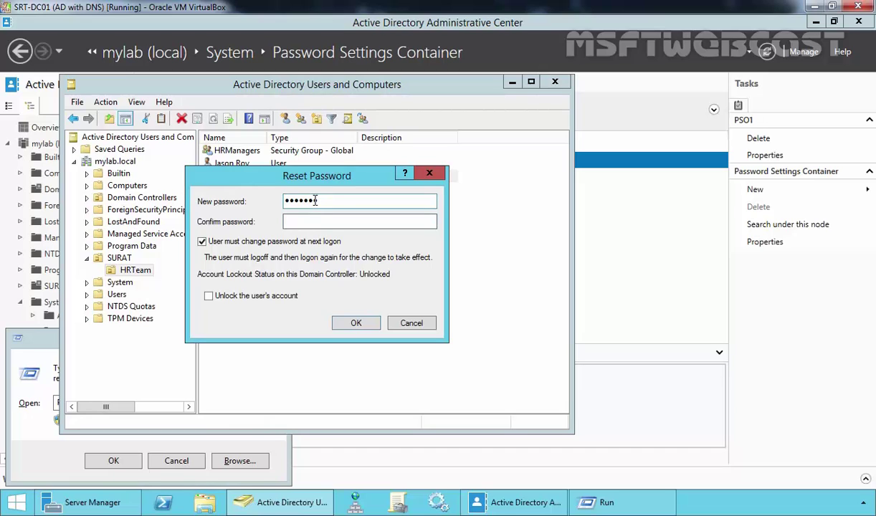
{"action": "key", "text": "ctrl+v"}
{"action": "left_click", "coordinate": [348, 320]}
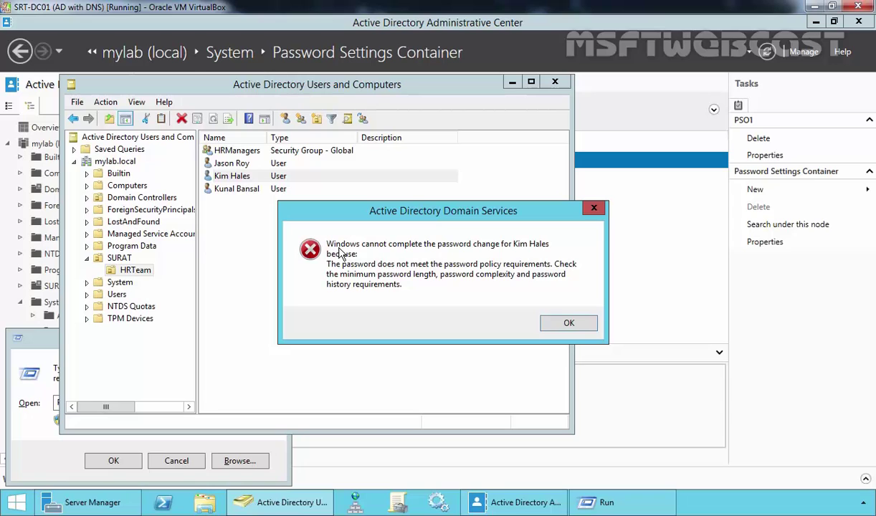
{"action": "left_click", "coordinate": [567, 322]}
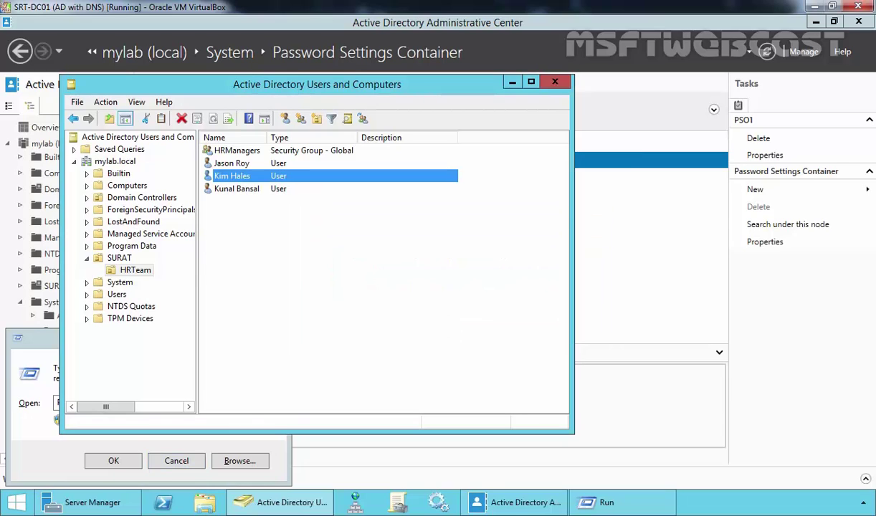
{"action": "left_click", "coordinate": [133, 439]}
Step: Extend the trial password to ten characters and copy it
{"action": "left_click", "coordinate": [109, 402]}
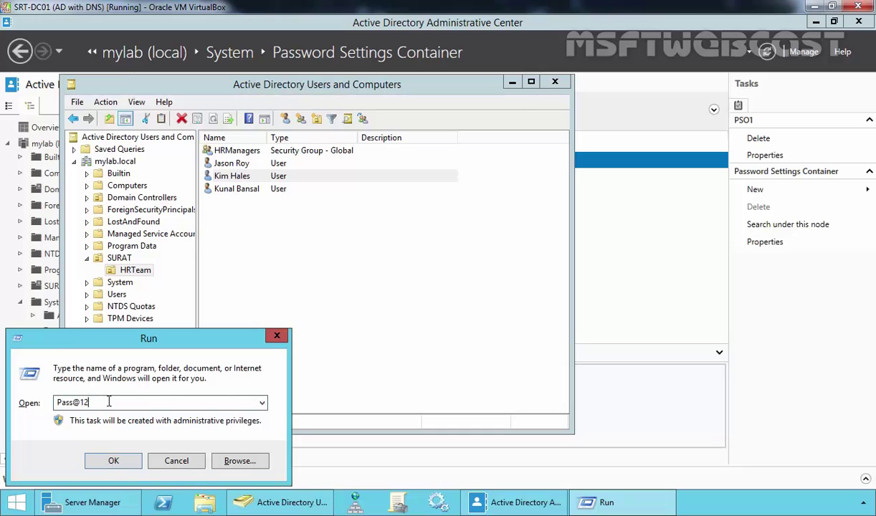
{"action": "key", "text": "ctrl+a"}
{"action": "key", "text": "End"}
{"action": "type", "text": "345"}
{"action": "left_click_drag", "start_coordinate": [108, 402], "coordinate": [49, 402]}
{"action": "right_click", "coordinate": [102, 400]}
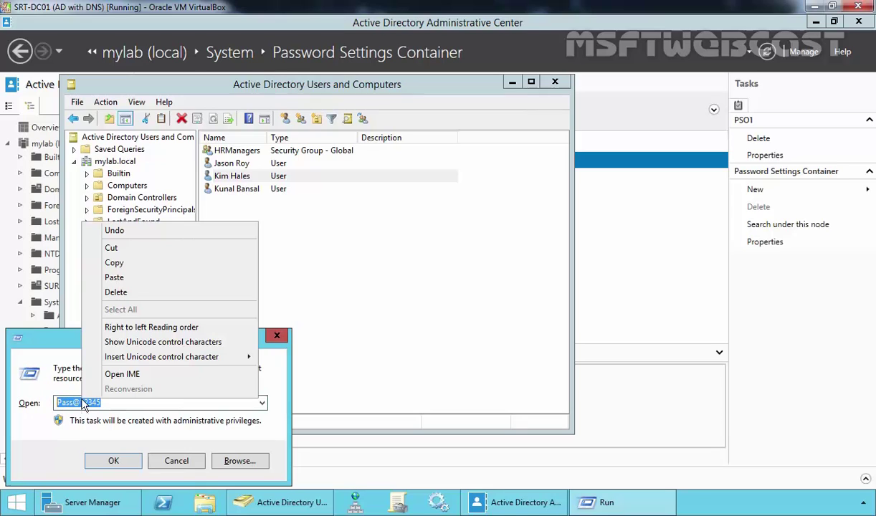
{"action": "left_click", "coordinate": [115, 262]}
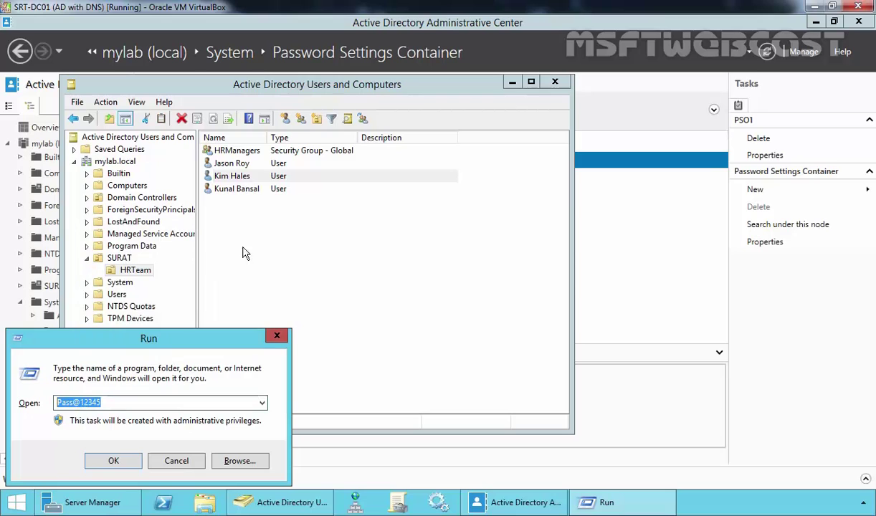
Step: Reset the third HRTeam user's password to the ten-character complex password
{"action": "left_click", "coordinate": [231, 175]}
{"action": "right_click", "coordinate": [254, 177]}
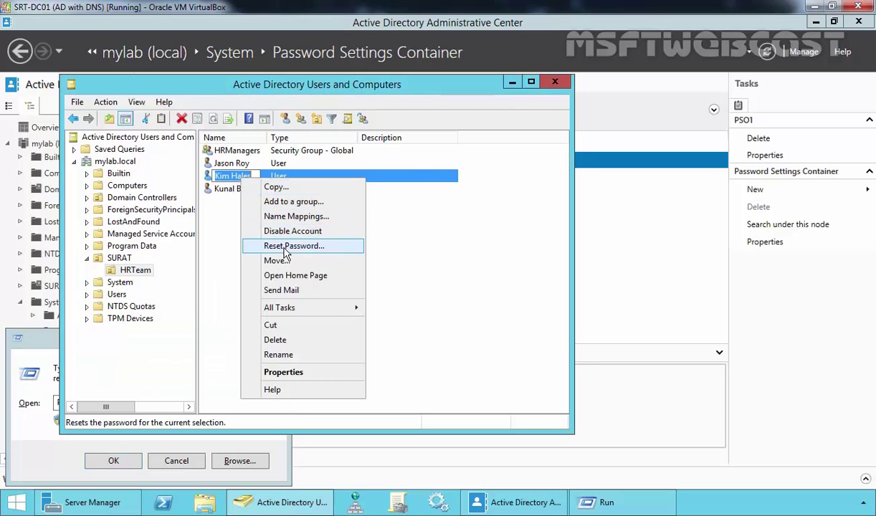
{"action": "left_click", "coordinate": [316, 242]}
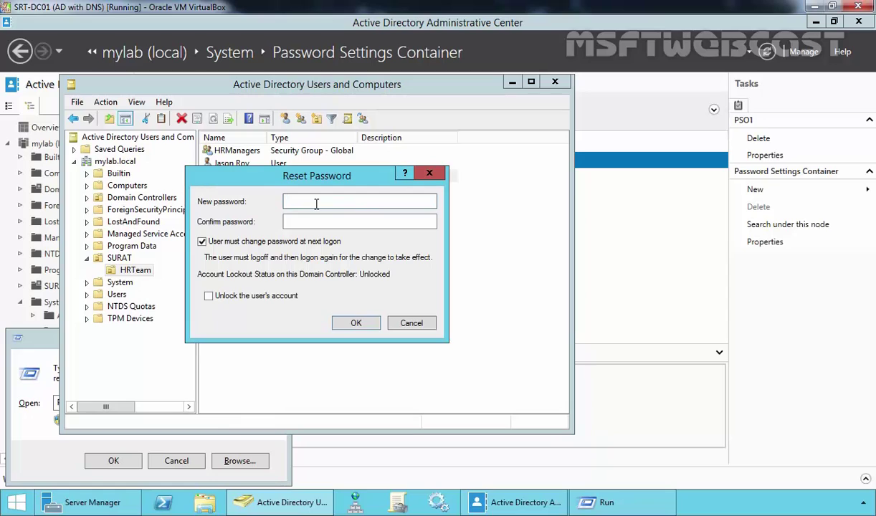
{"action": "key", "text": "ctrl+v"}
{"action": "key", "text": "Tab"}
{"action": "key", "text": "ctrl+v"}
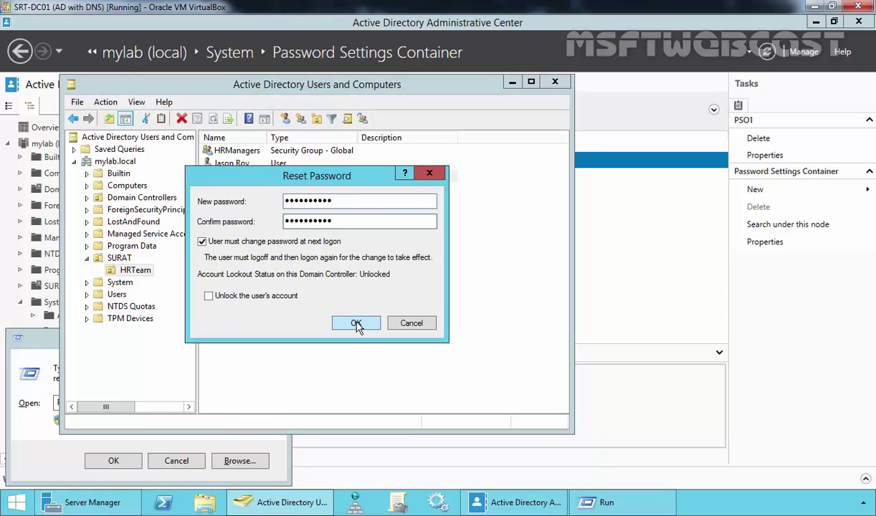
{"action": "left_click", "coordinate": [350, 322]}
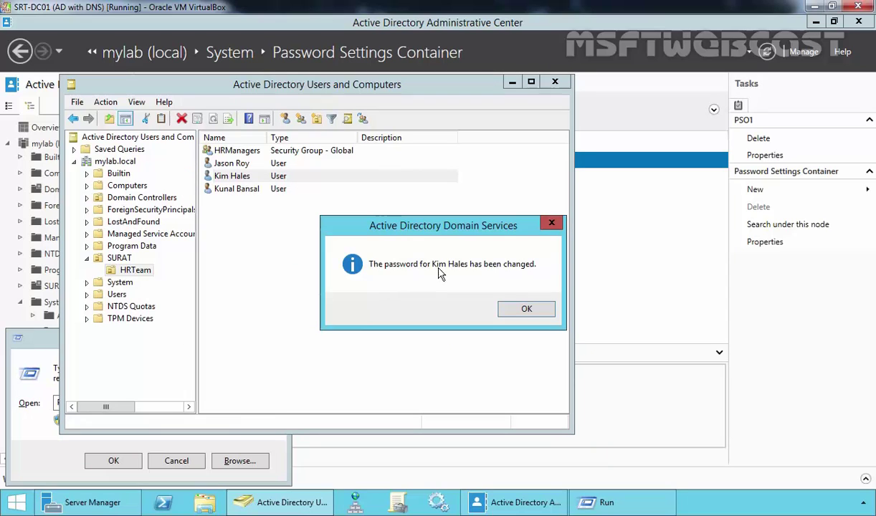